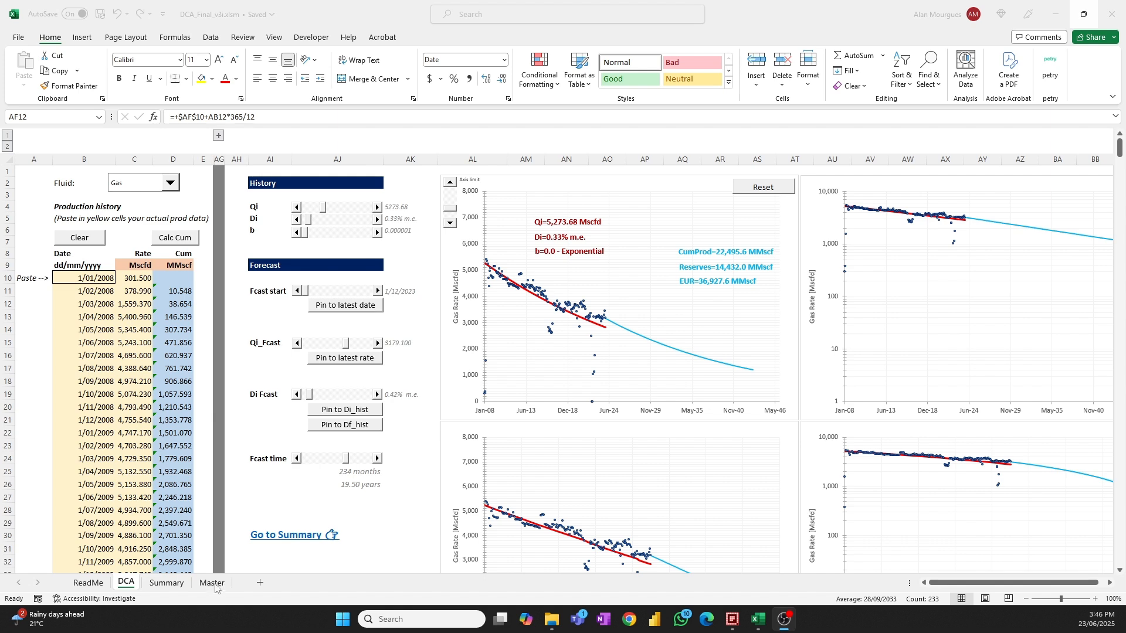
Look over the Master sheet's scenario table and the decline curve charts on the DCA sheet.
click(213, 585)
click(213, 583)
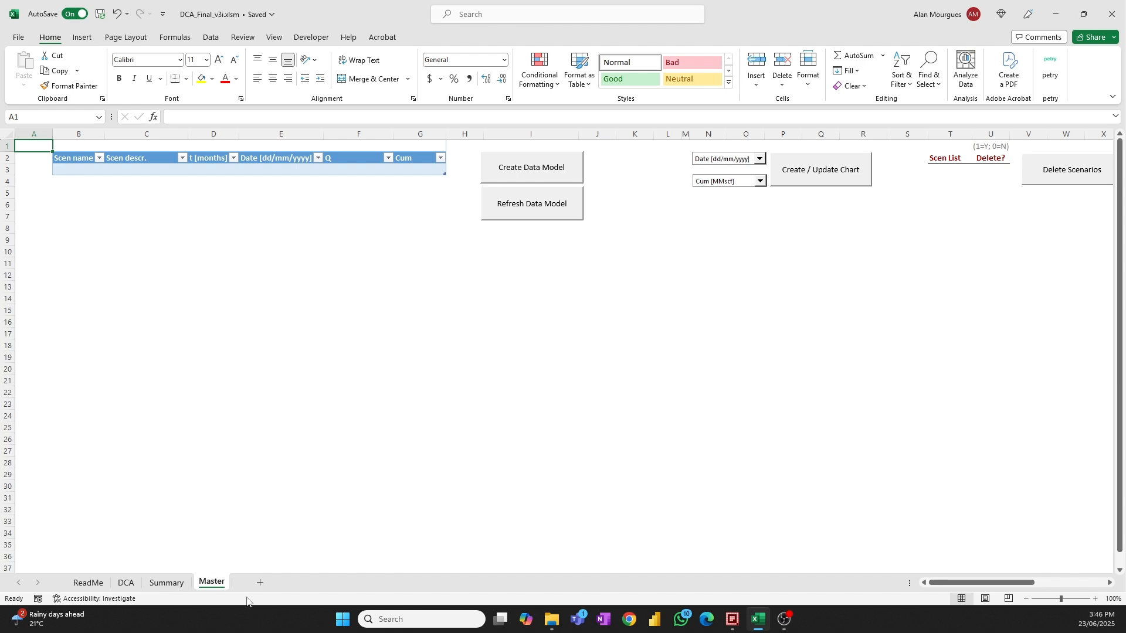
click(124, 584)
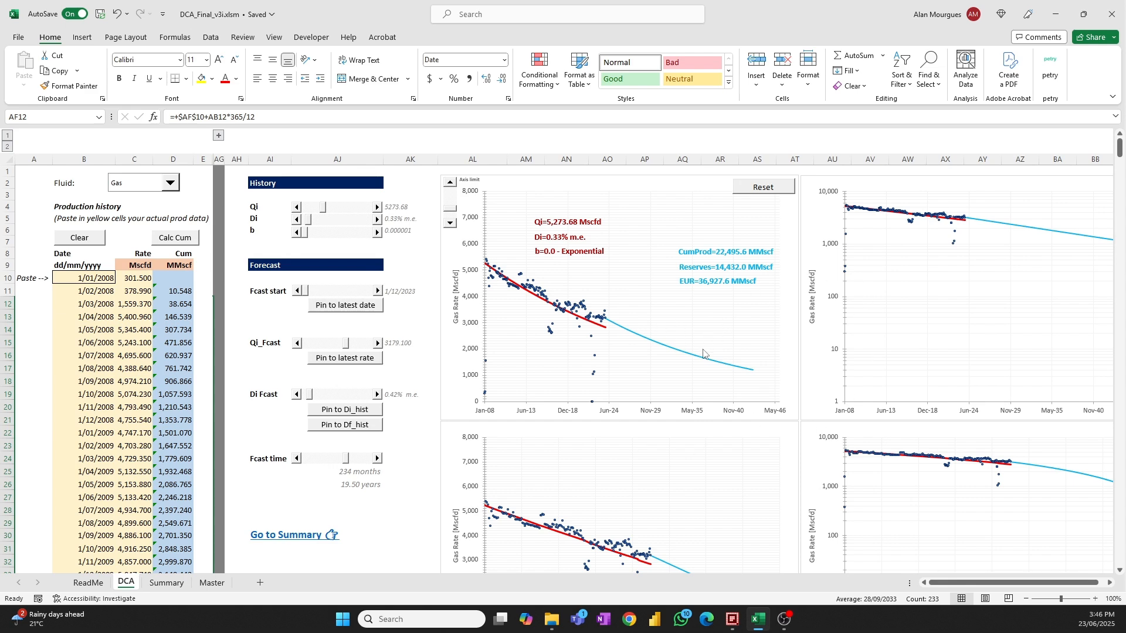
scroll(686, 364, down, 3)
scroll(685, 364, up, 3)
Run the summary for the current forecast and save it as scenario 001 with the description Fcast 1.
click(265, 537)
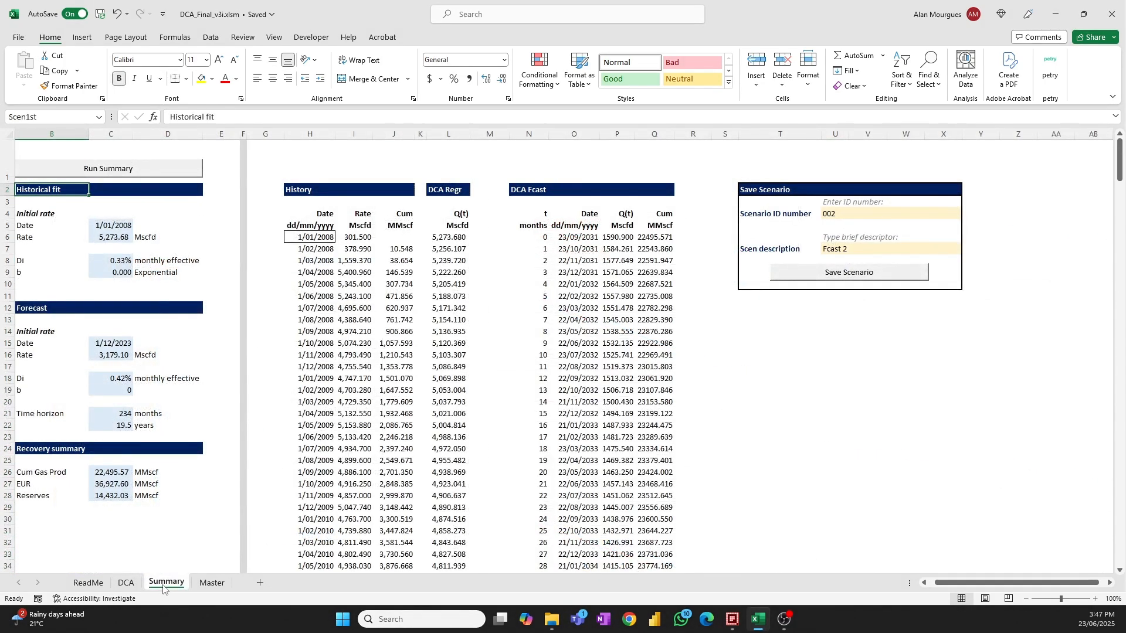
click(141, 173)
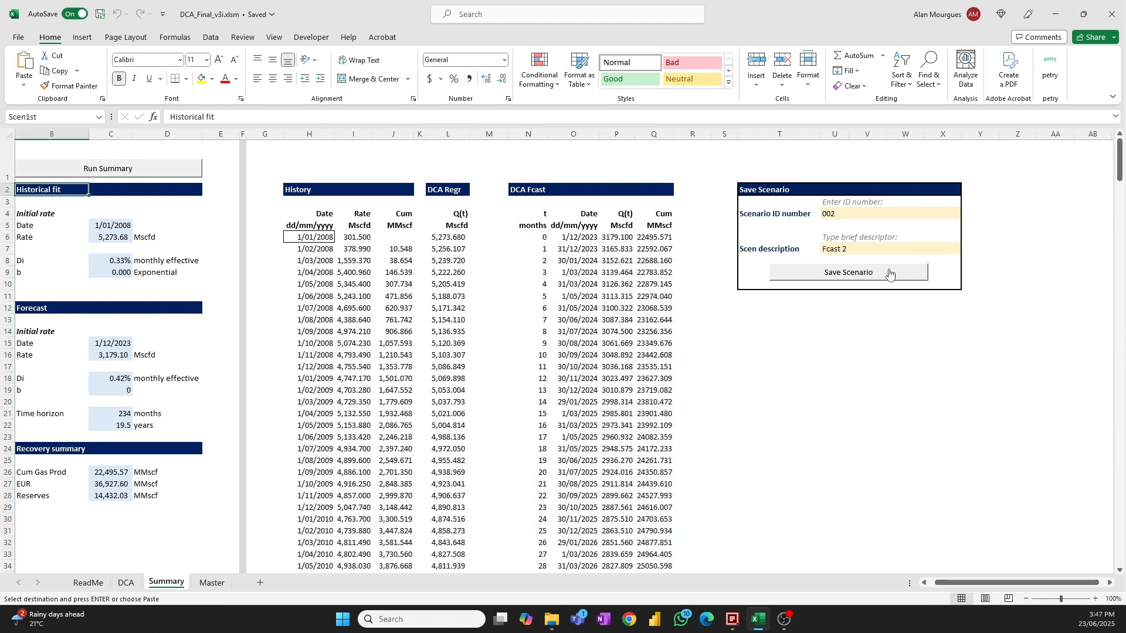
click(852, 214)
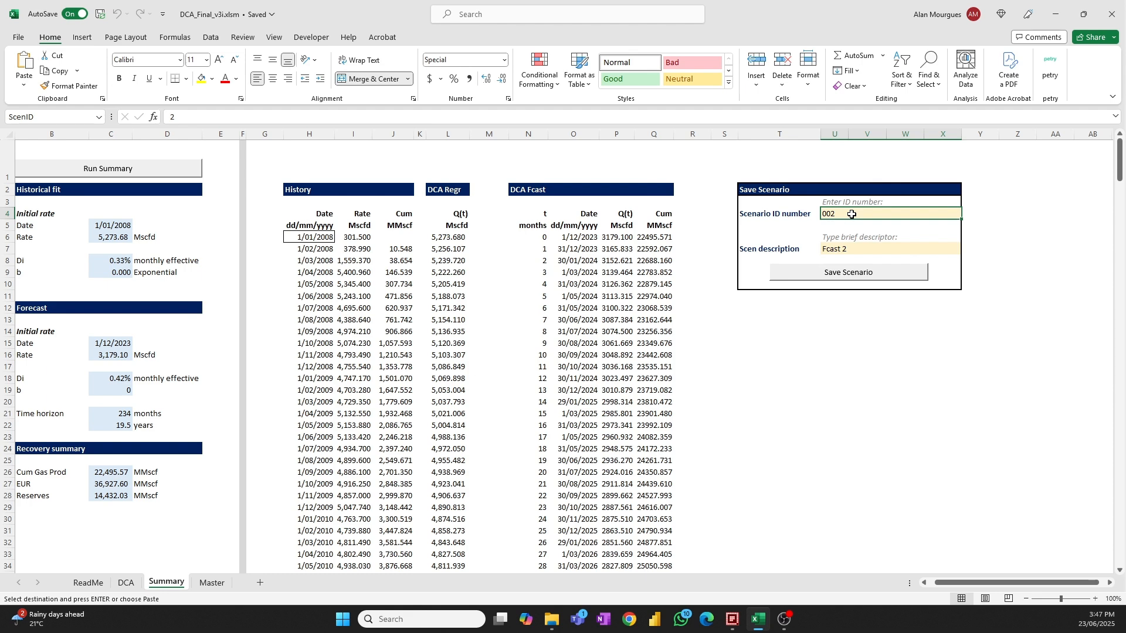
text(1)
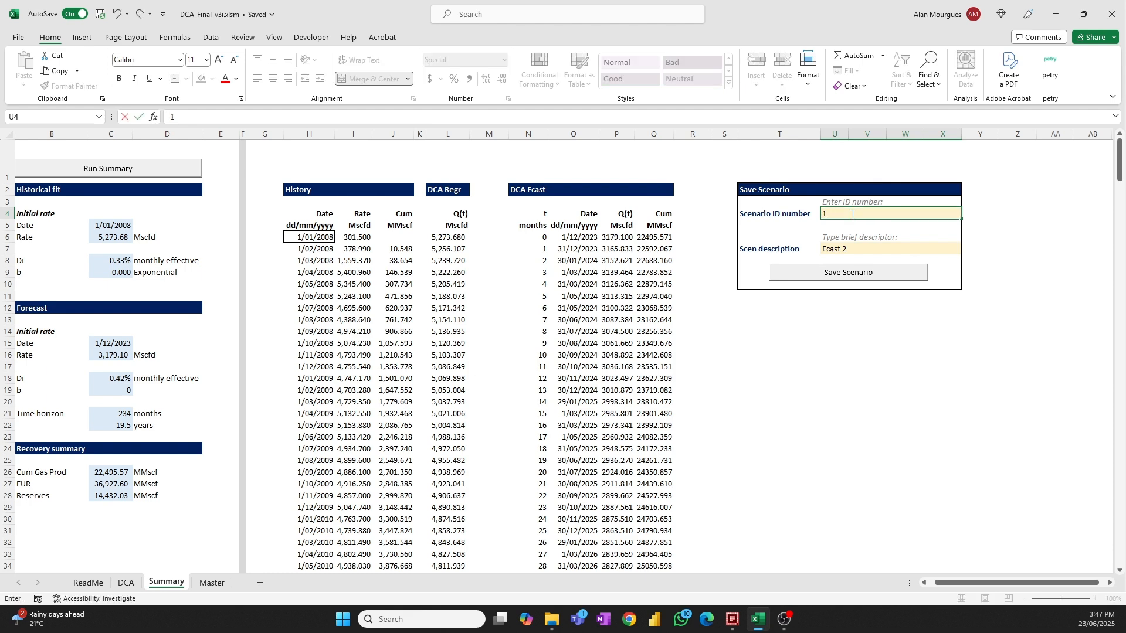
key(Return)
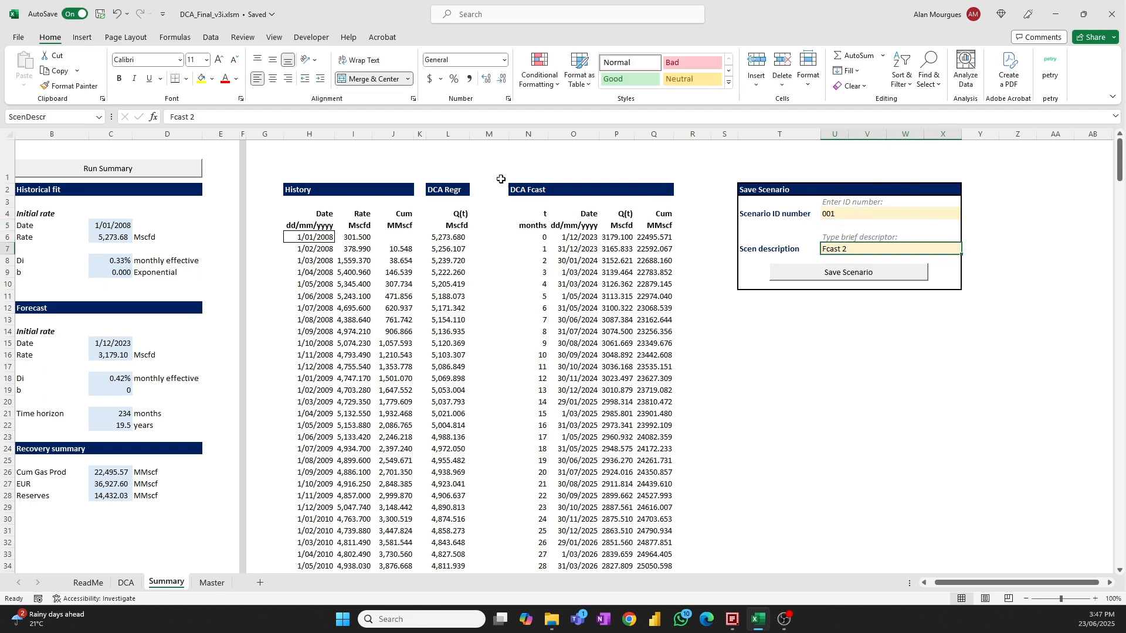
click(222, 118)
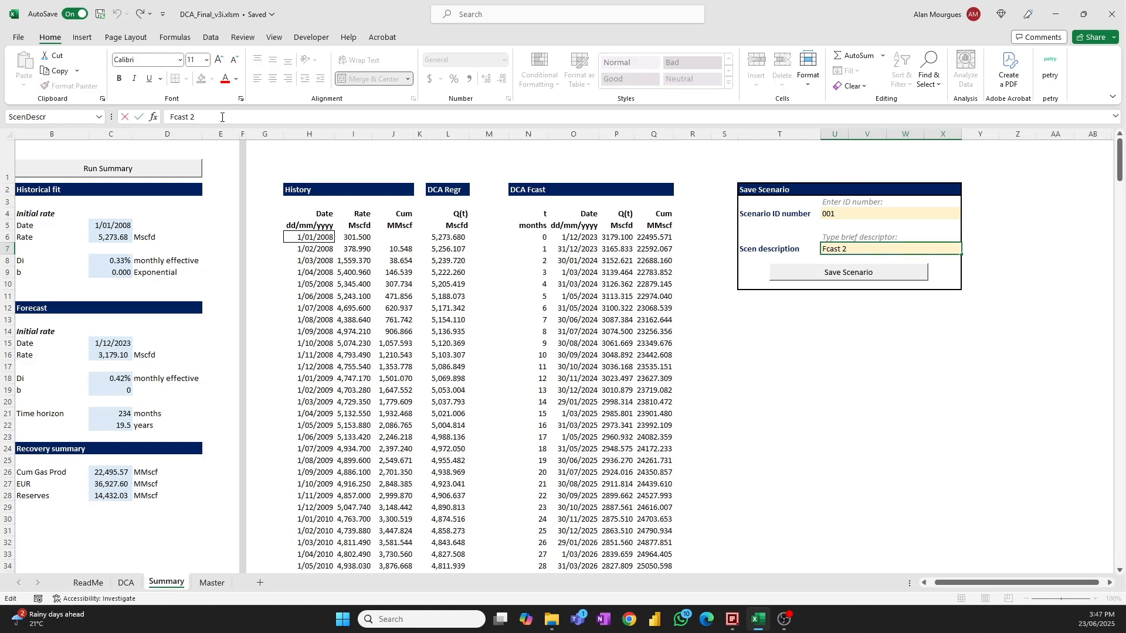
key(Return)
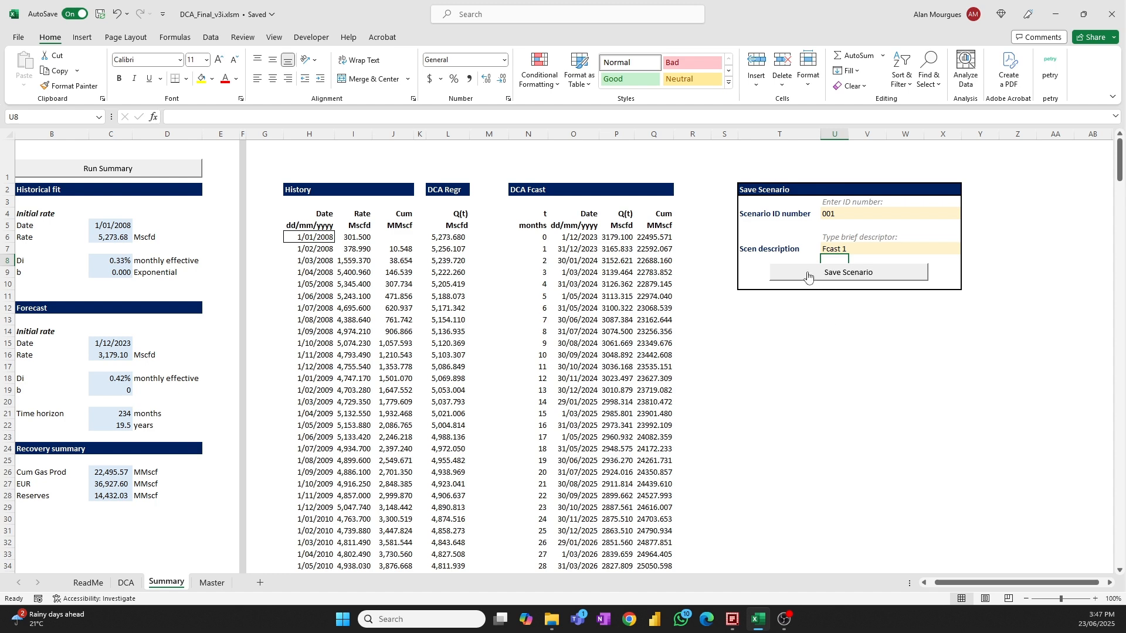
click(832, 272)
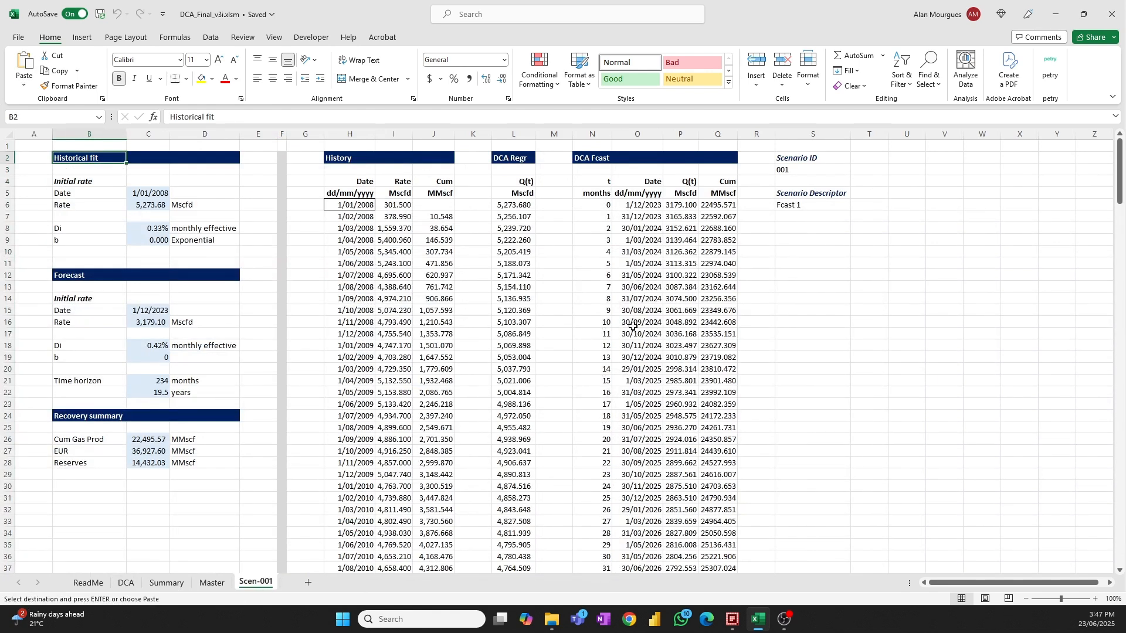
On the DCA sheet, set the history decline rate Di to 0.64% and the b exponent to 1.
click(127, 584)
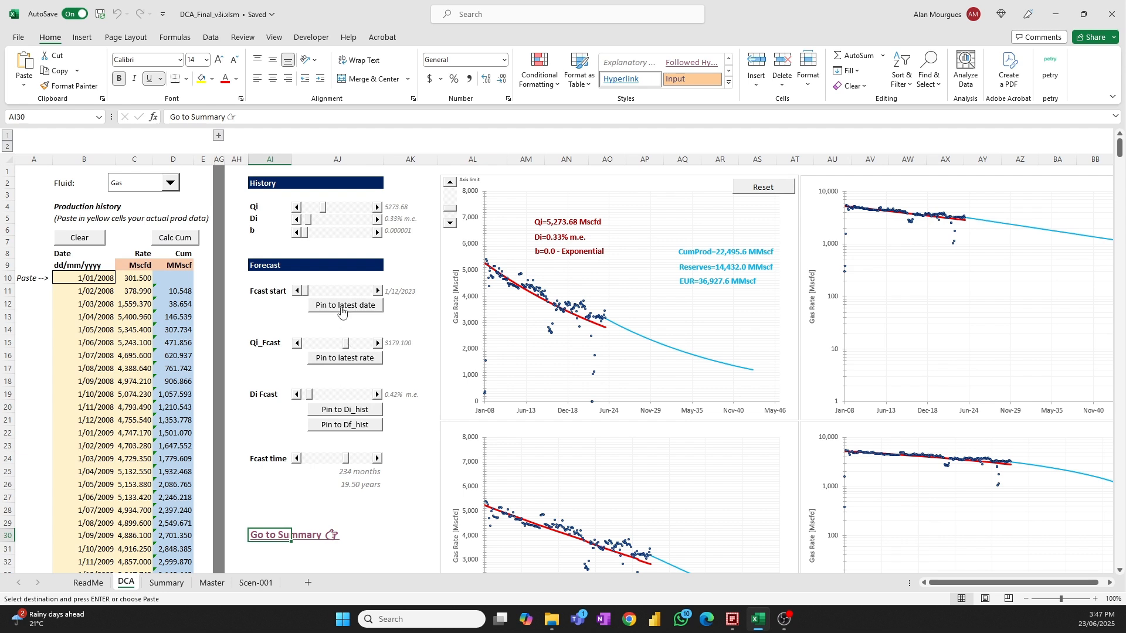
drag(307, 218, 315, 226)
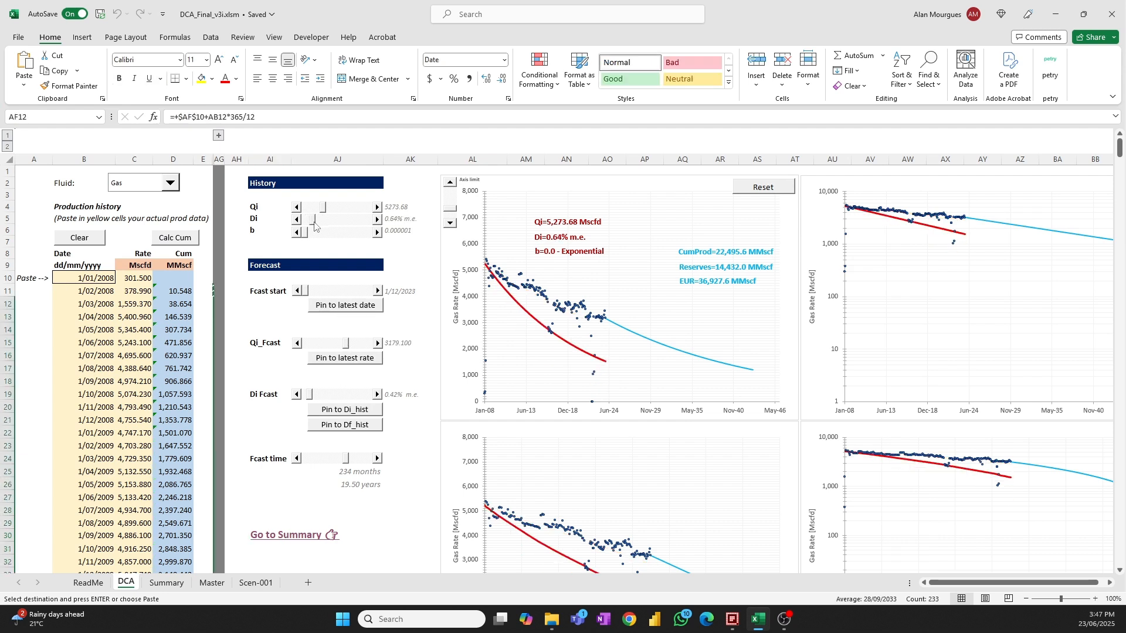
drag(304, 232, 317, 232)
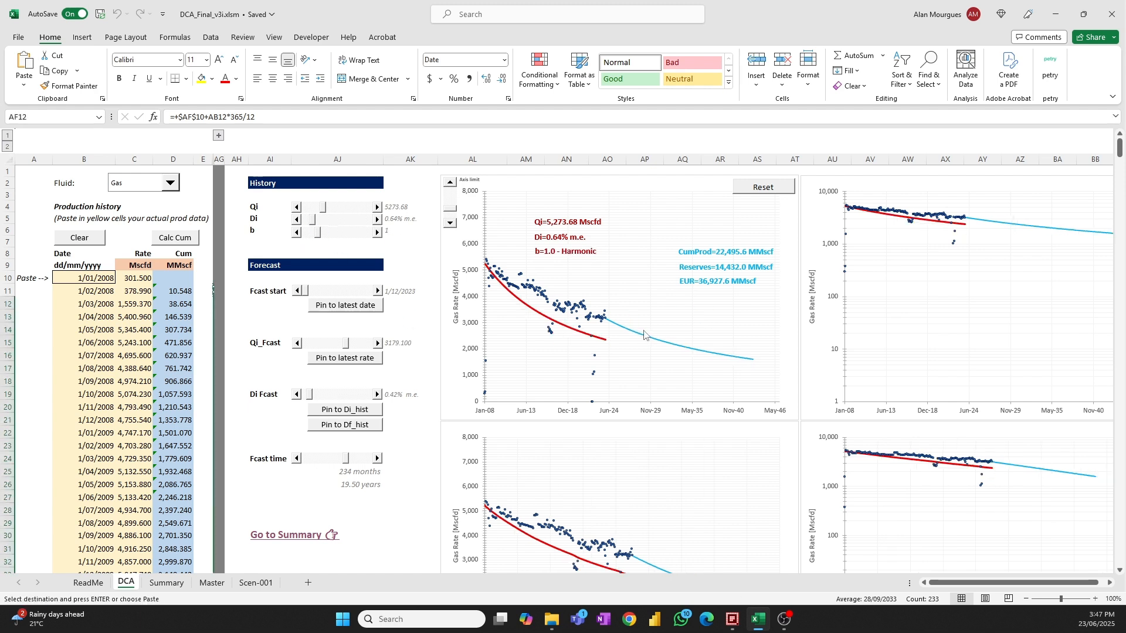
Rerun the summary with the changed decline parameters and save it as scenario 002 with the description Fcast 2.
click(268, 536)
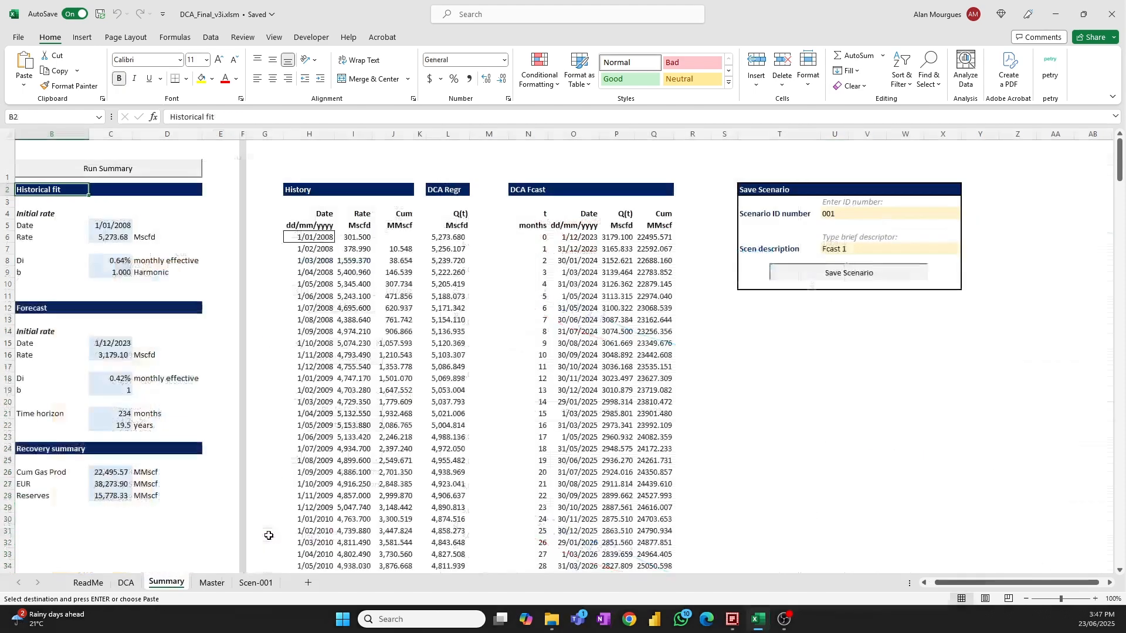
click(156, 172)
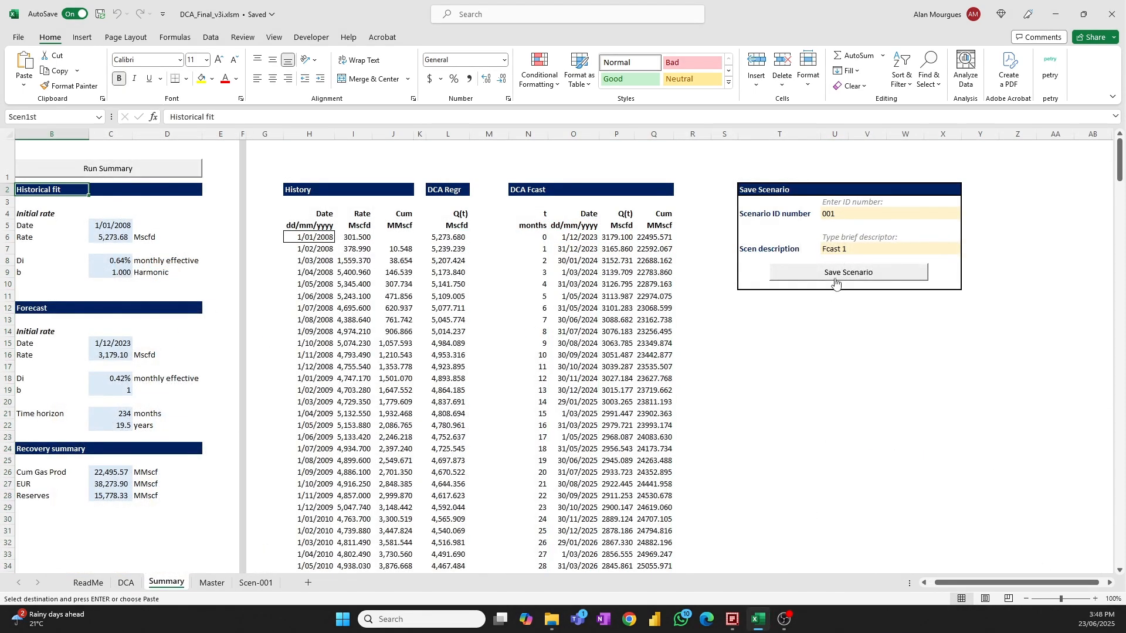
click(873, 214)
text(1)
key(Return)
click(254, 117)
text(2)
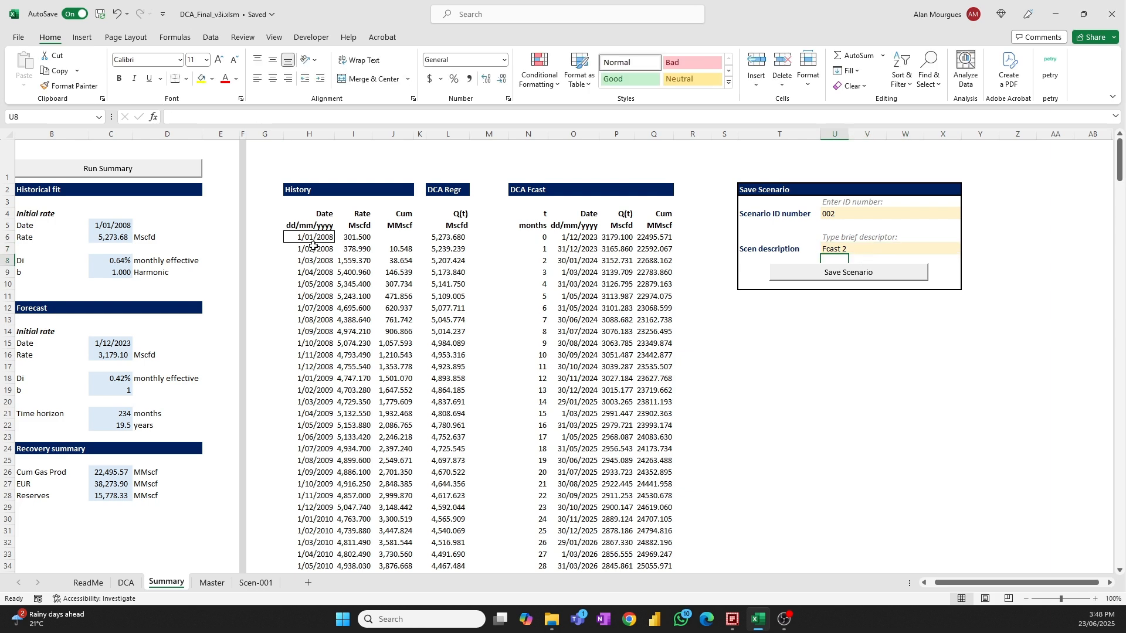
click(836, 276)
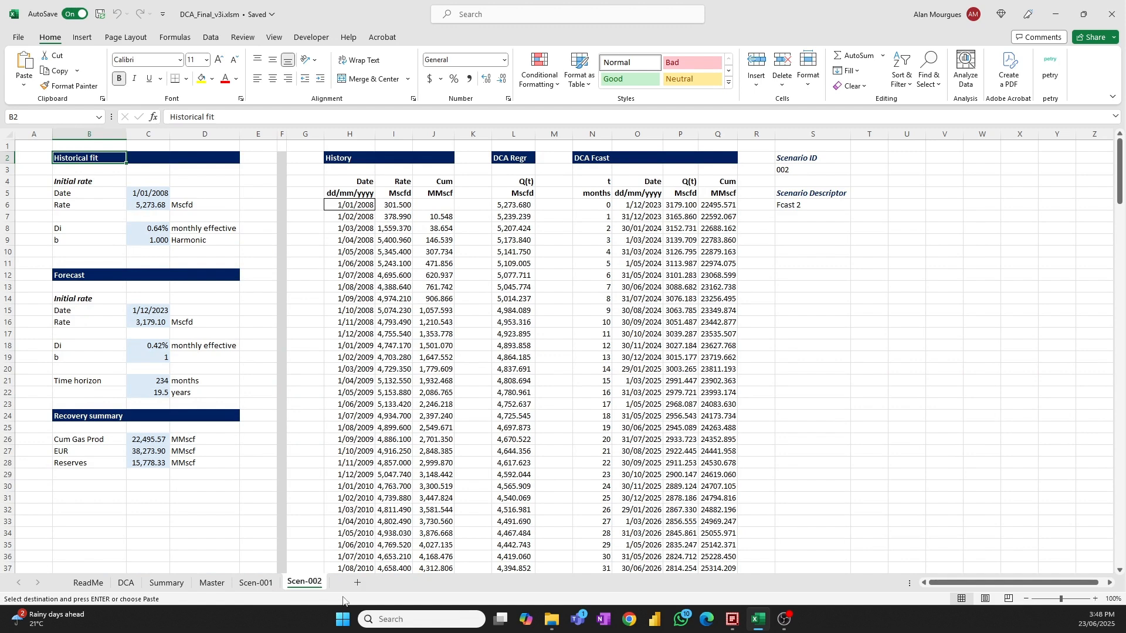
Create the data model from the saved scenarios on the Master sheet and check the MasterTble query in the workbook's queries and connections.
click(213, 583)
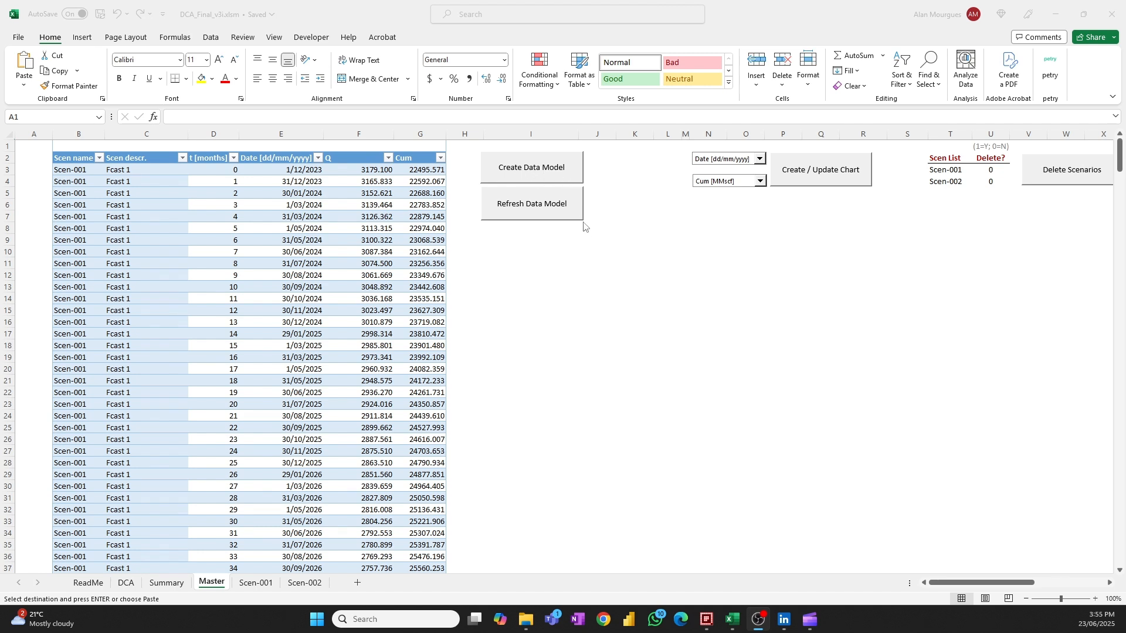
click(524, 177)
click(525, 177)
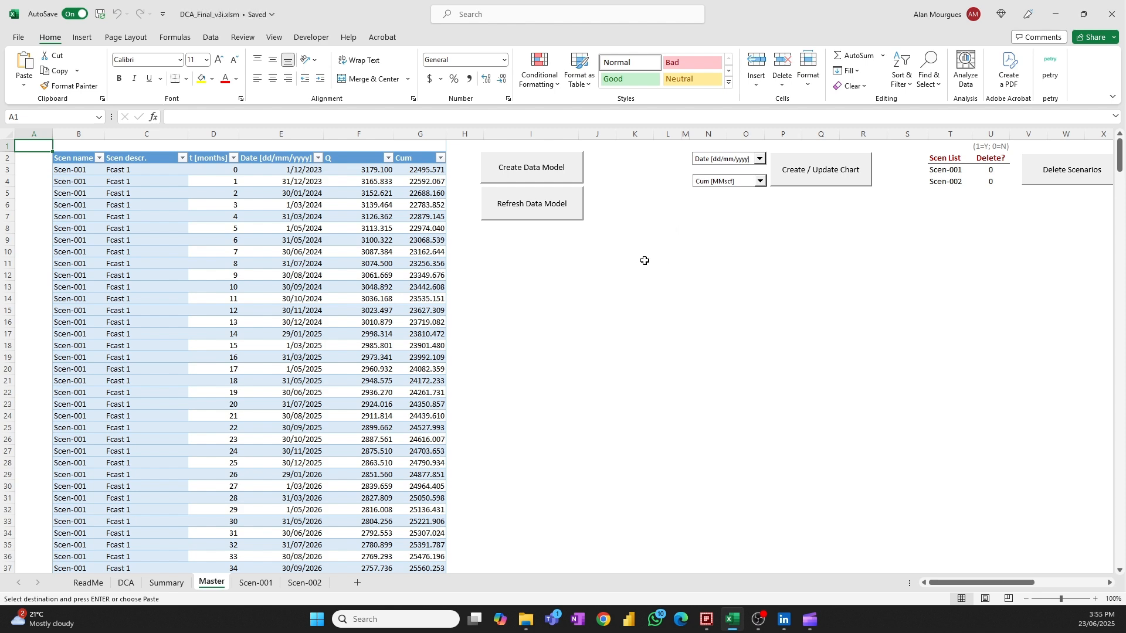
click(209, 37)
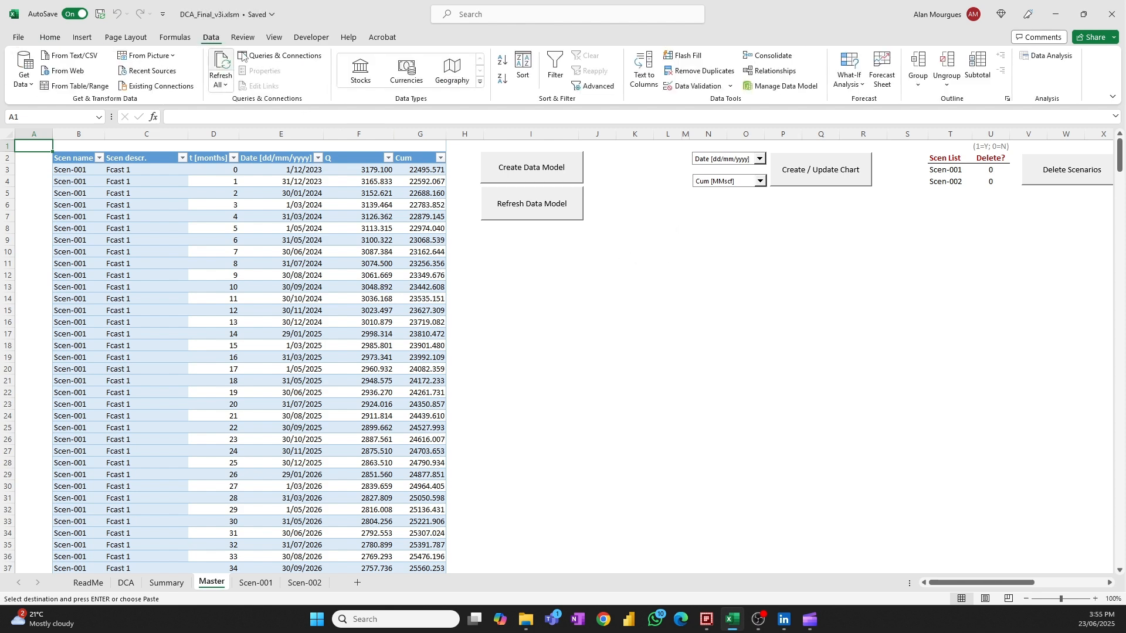
click(279, 55)
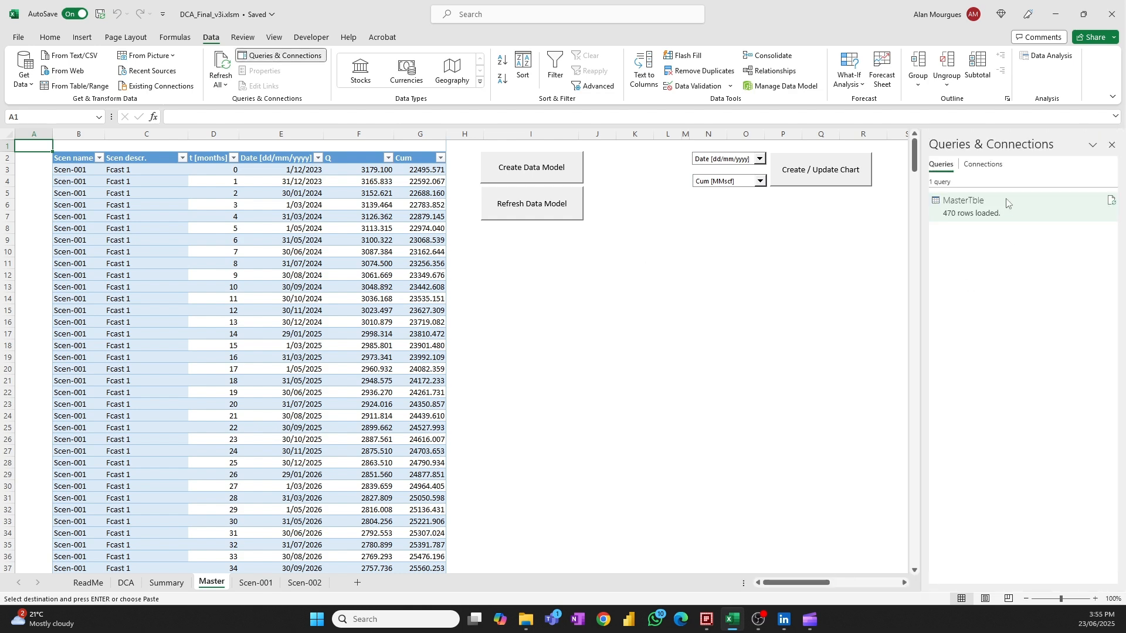
mouse_move(990, 218)
Create a chart of Q [Mscfd] against Date [dd/mm/yyyy] and place it in the empty area beside the scenario table.
click(760, 181)
click(738, 191)
click(792, 179)
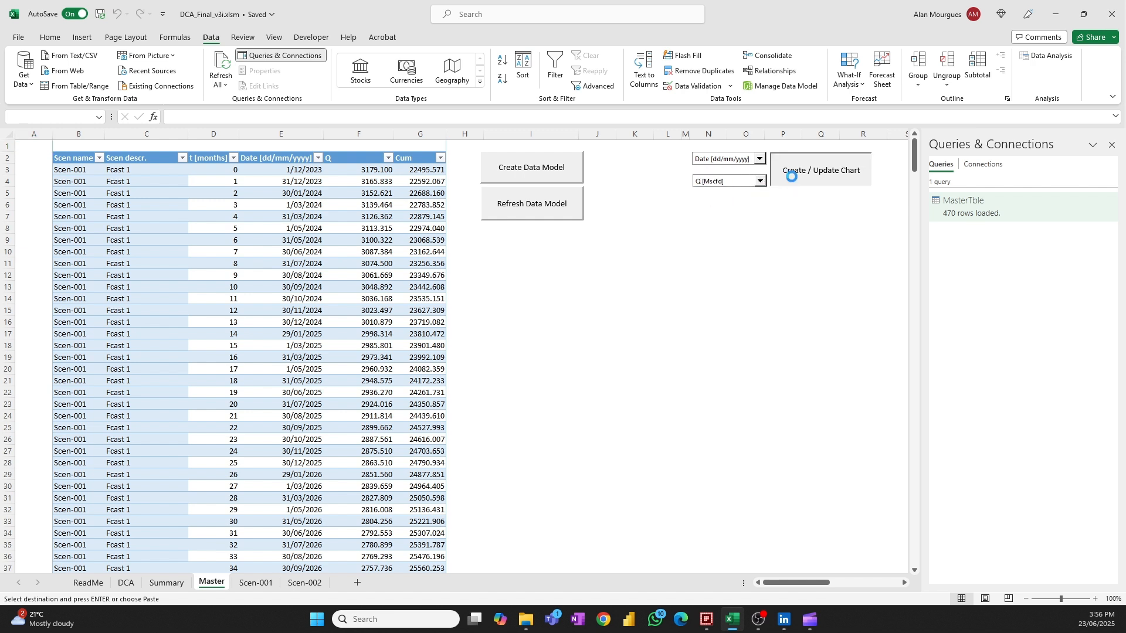
click(1113, 144)
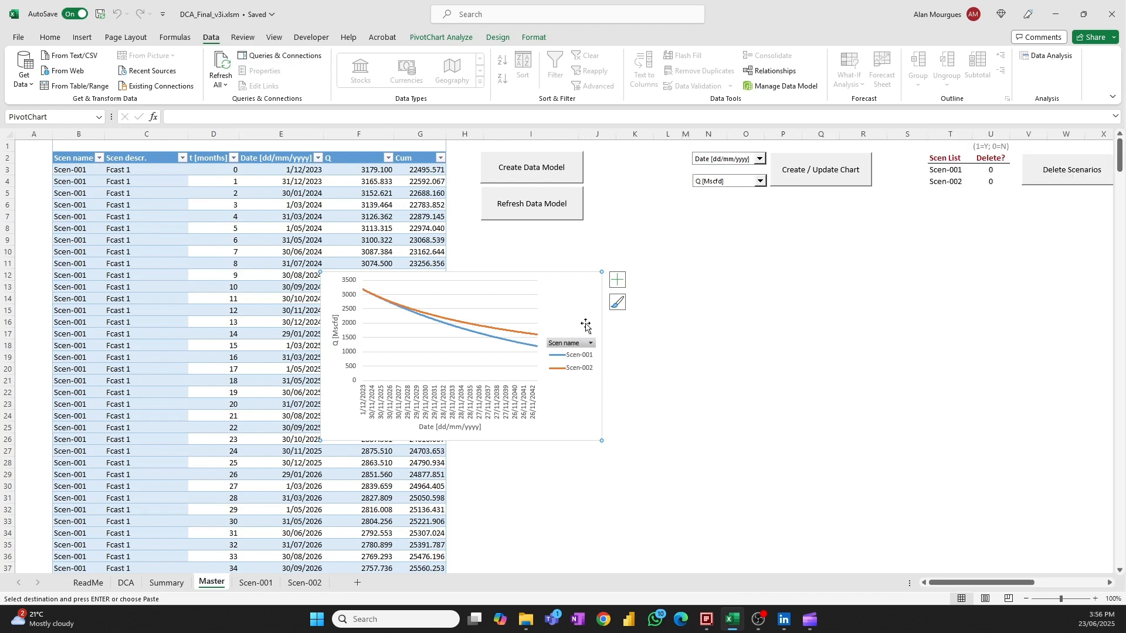
drag(577, 291, 756, 286)
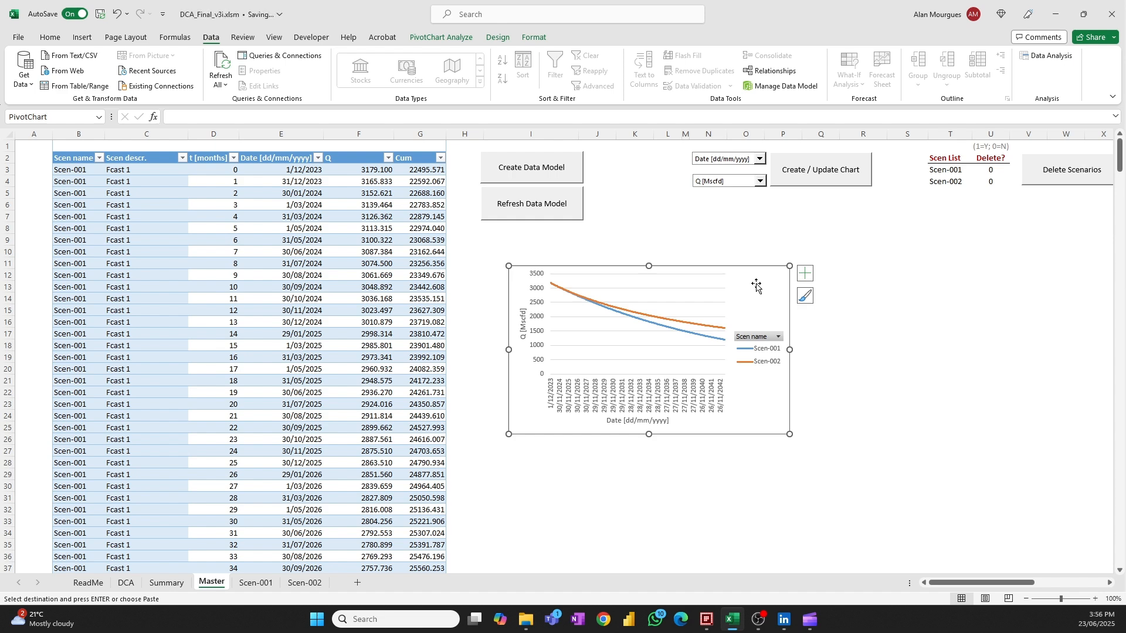
Try hiding the pivot chart's field buttons, display its field list, and restore the buttons.
click(443, 38)
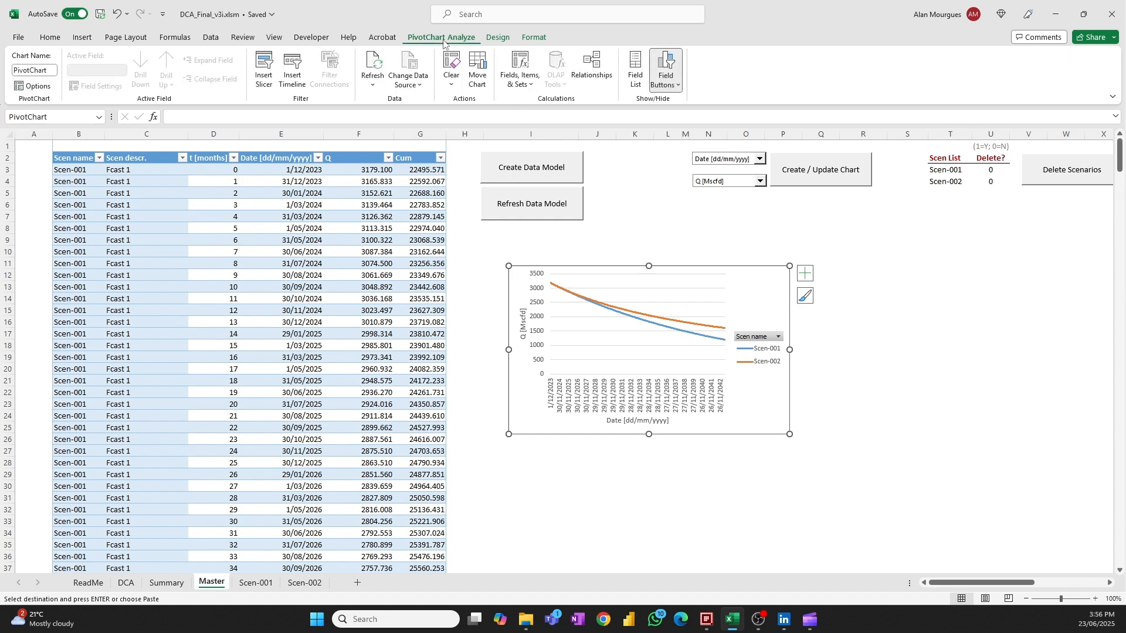
click(666, 82)
click(671, 192)
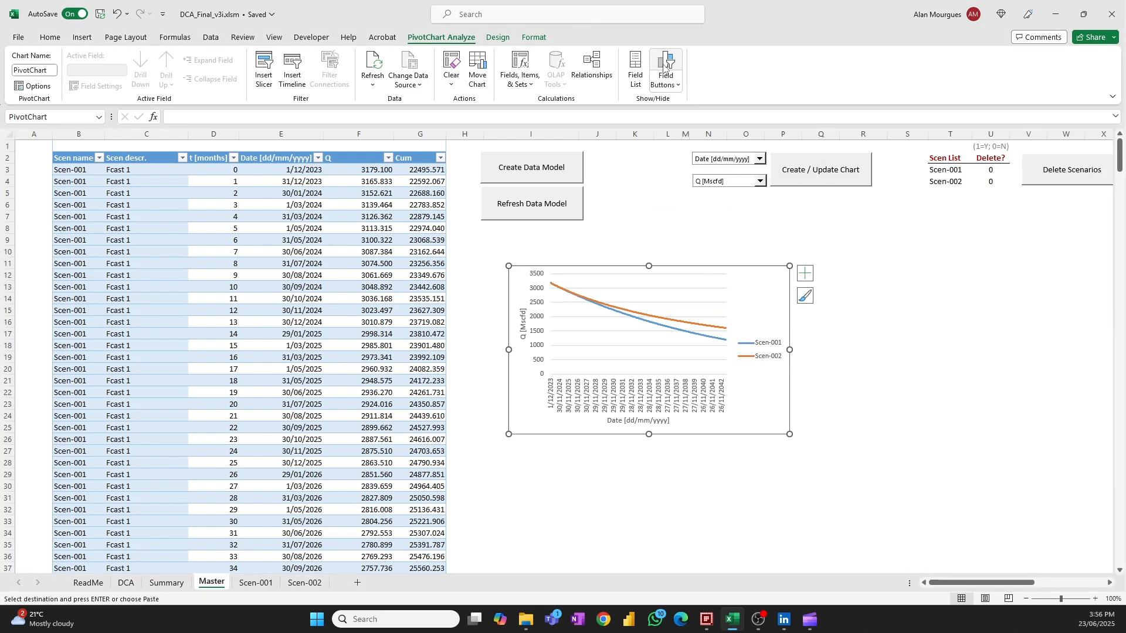
click(635, 73)
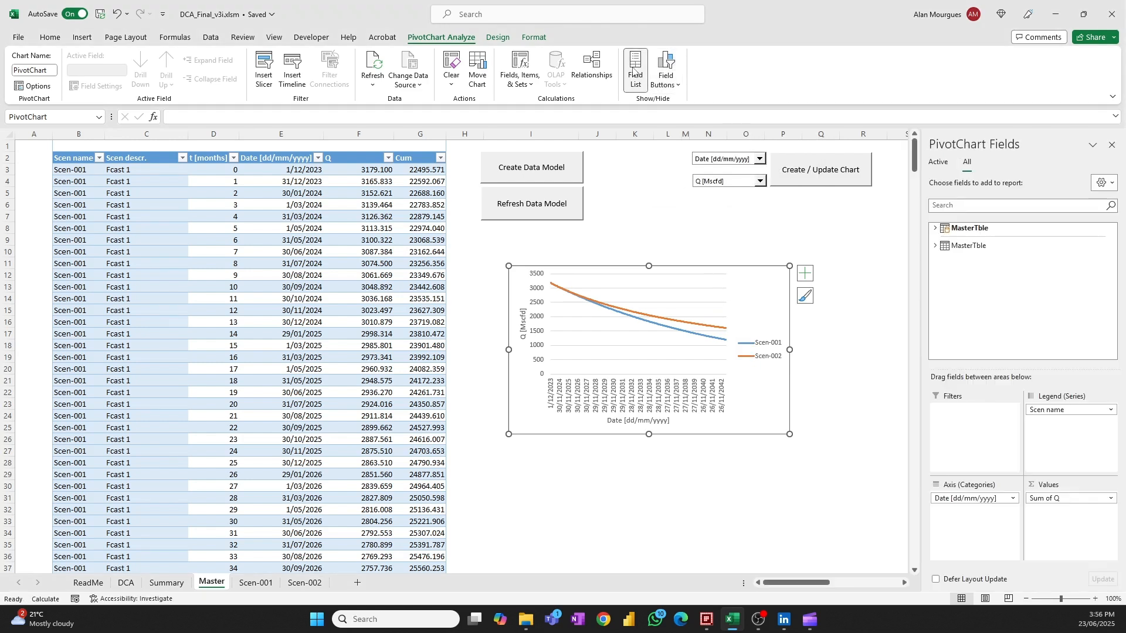
click(671, 65)
Enable the pivot chart's report filter field buttons, and try out its axis field buttons before hiding them again.
click(676, 85)
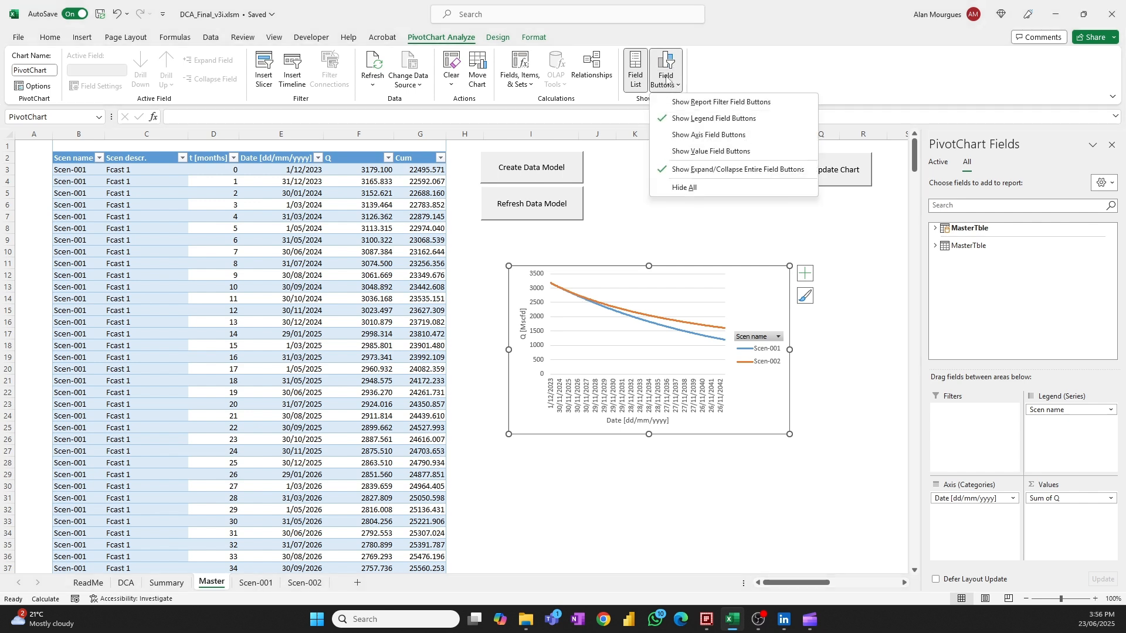
click(691, 102)
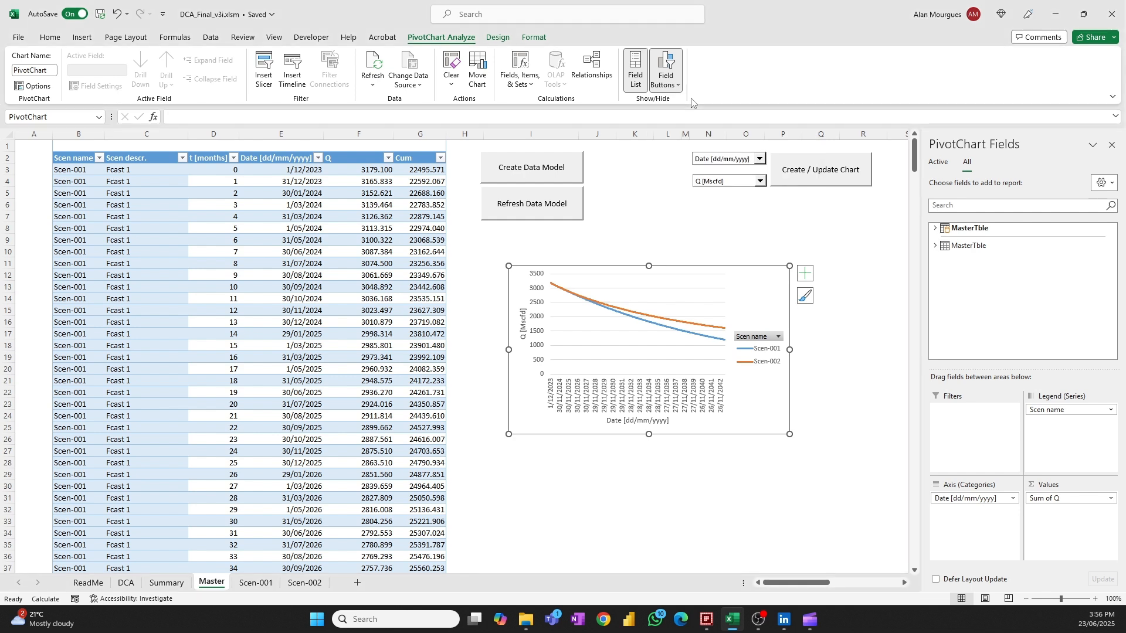
click(677, 86)
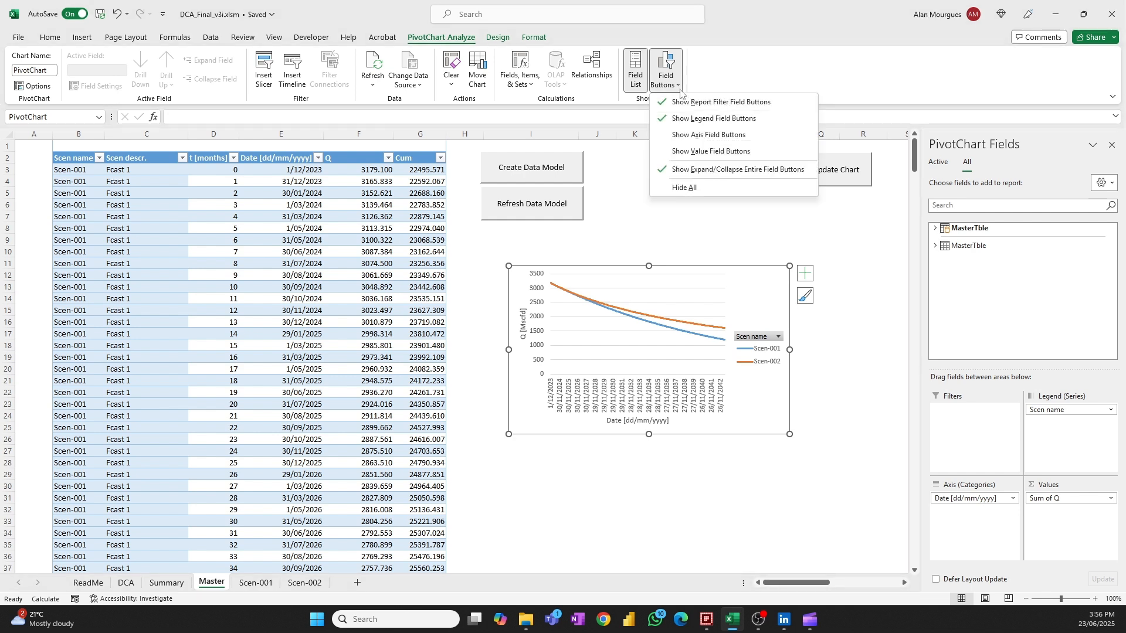
click(685, 132)
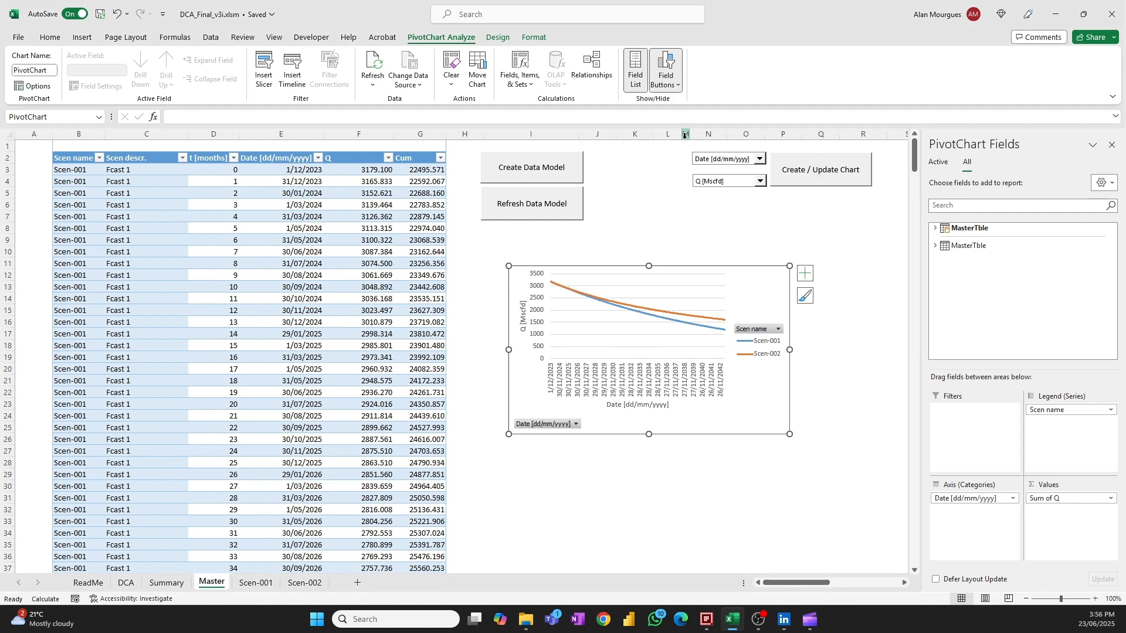
click(674, 82)
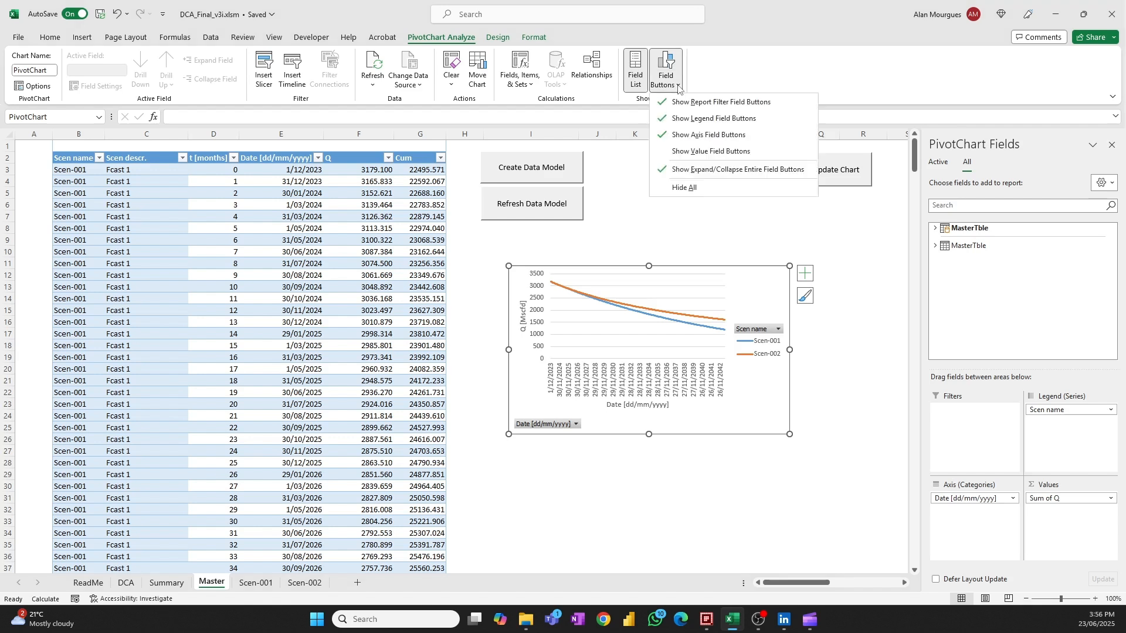
click(692, 139)
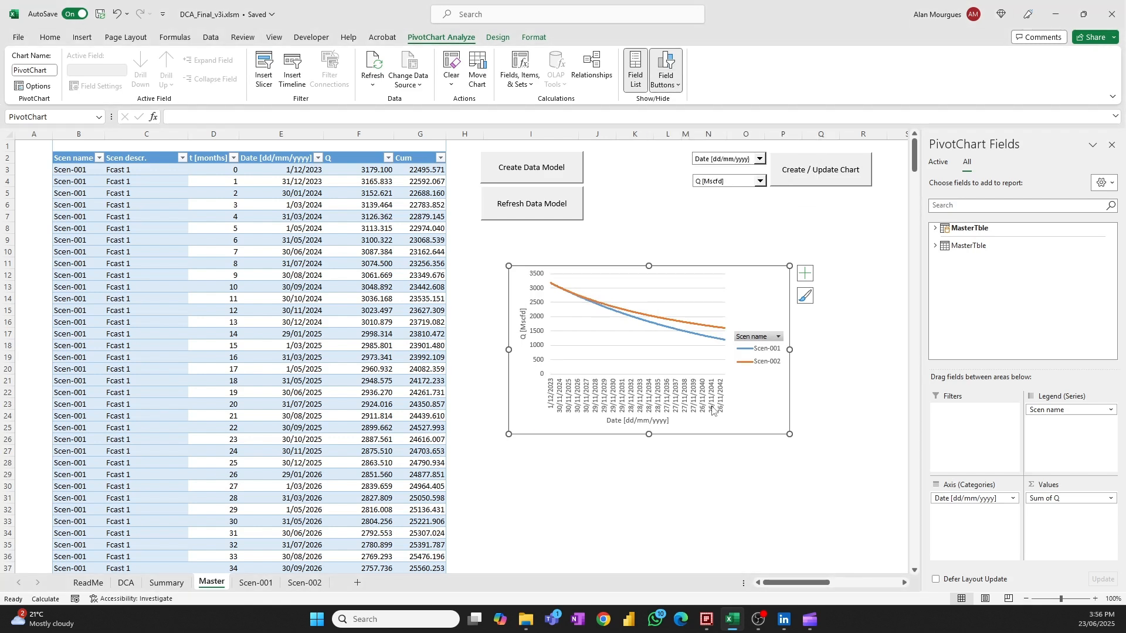
click(1111, 145)
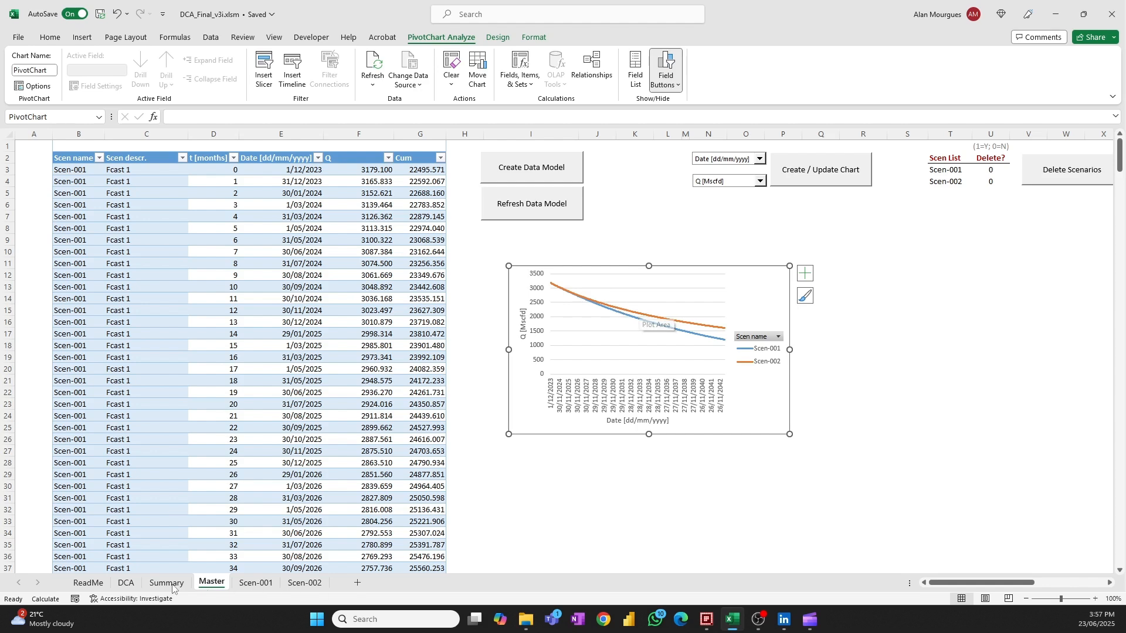
Set the historical b factor to 2.318 on the DCA sheet and run the summary for this case.
click(126, 583)
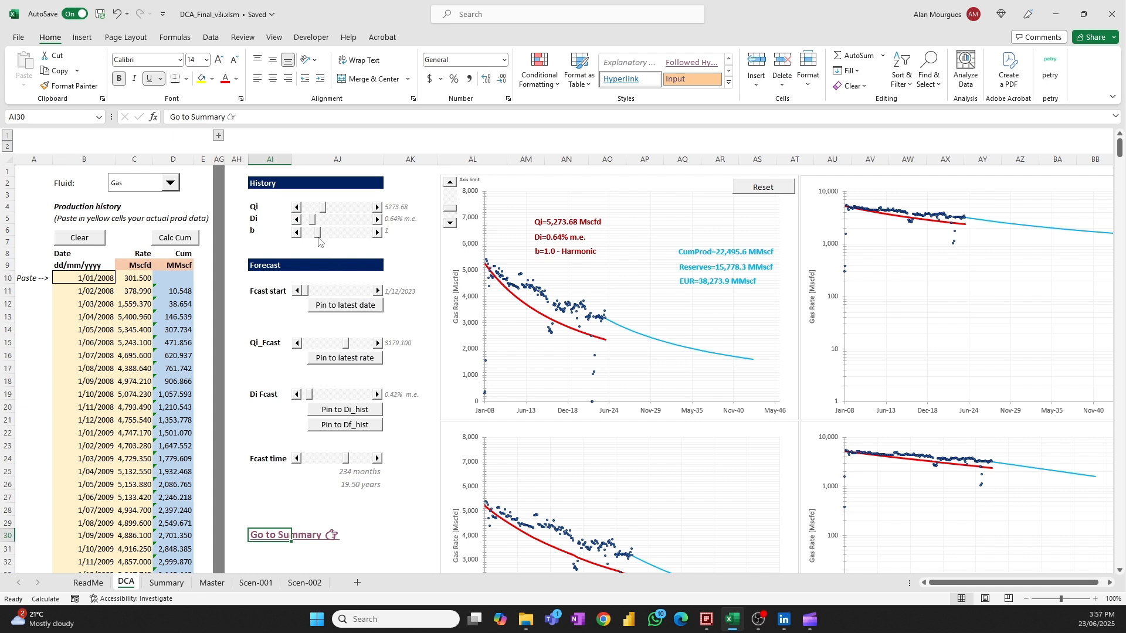
drag(320, 232, 333, 233)
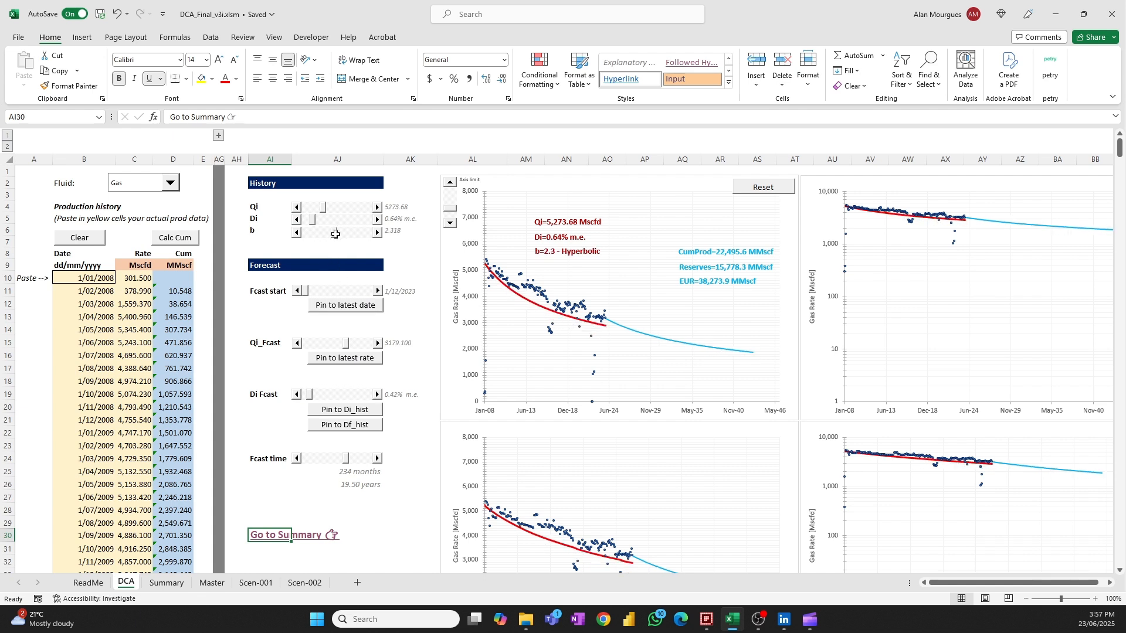
click(262, 535)
click(121, 173)
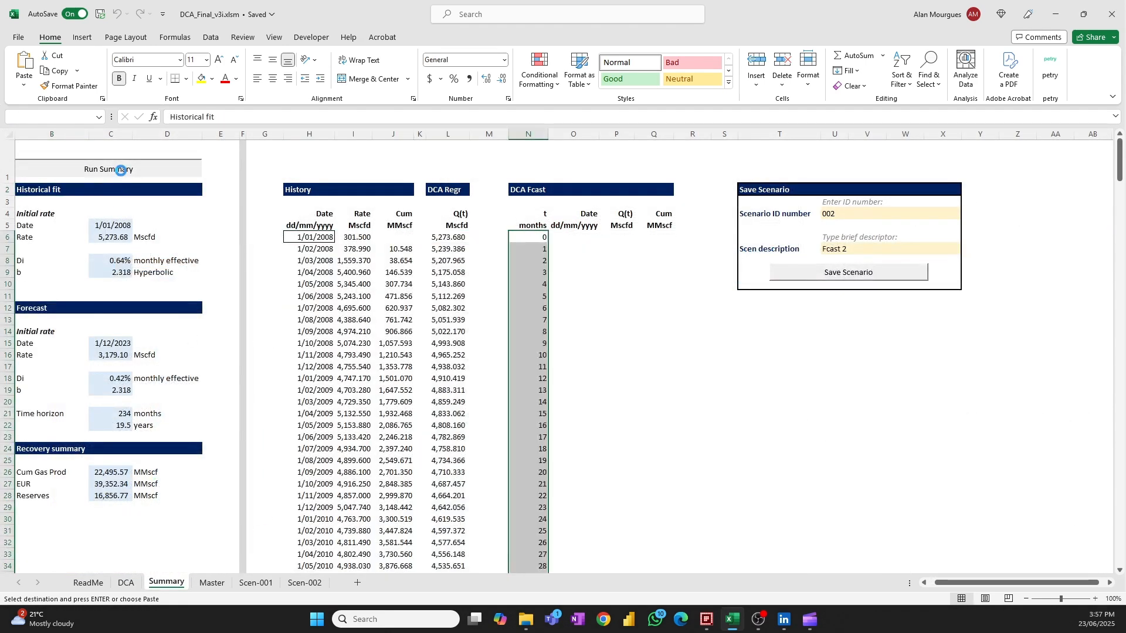
Save the summarised case as a scenario with ID number 003 and description Fcast 3.
click(837, 215)
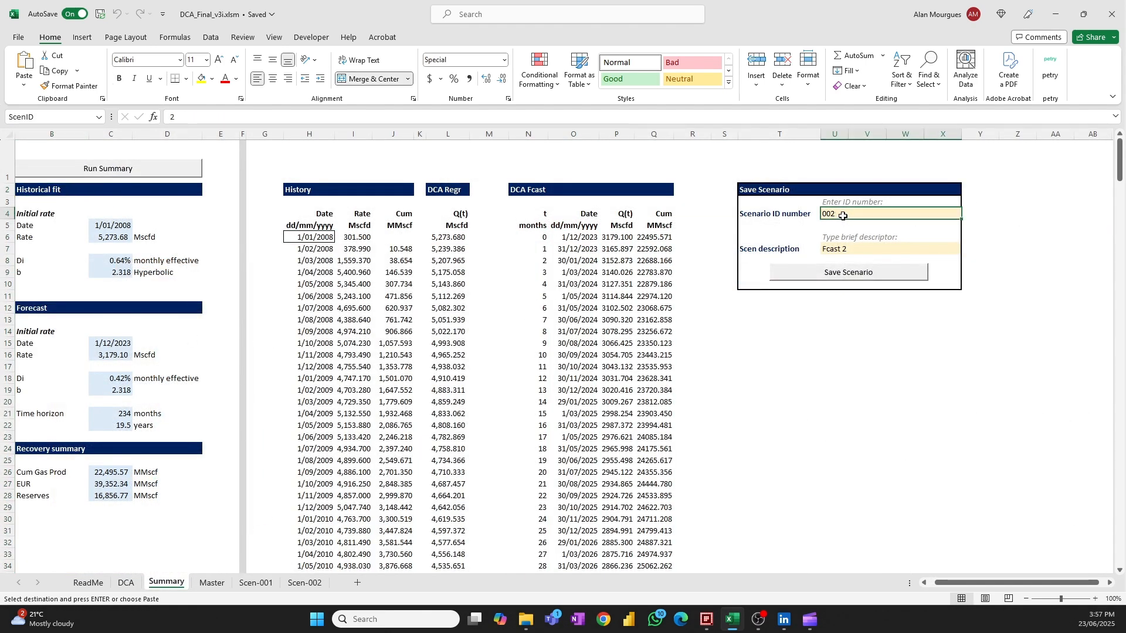
text(3)
key(Return)
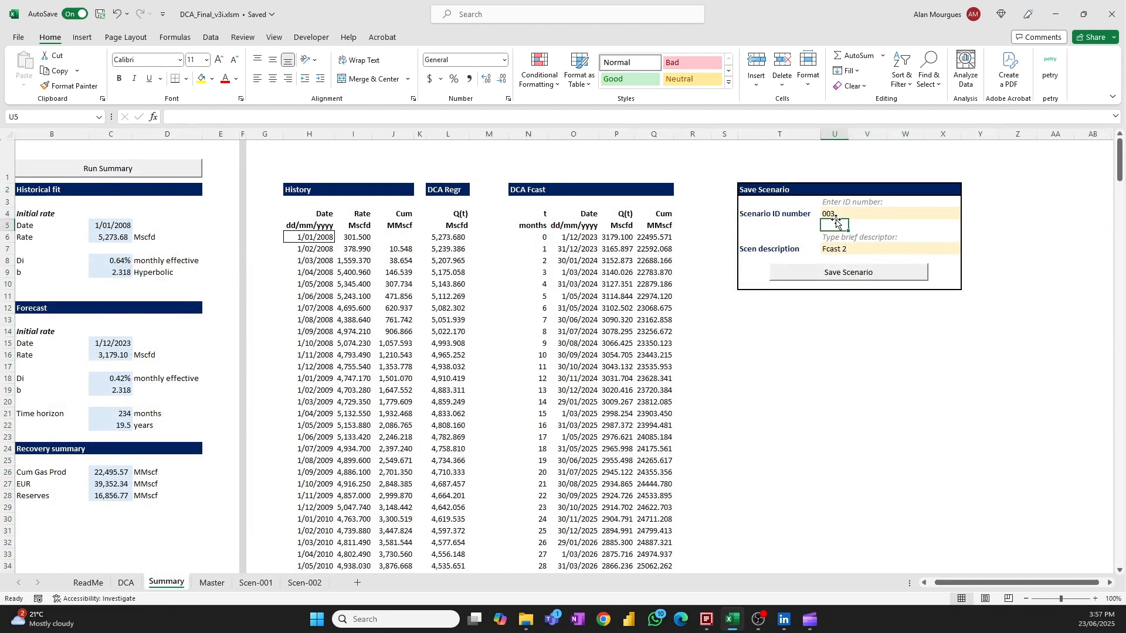
click(845, 249)
click(222, 115)
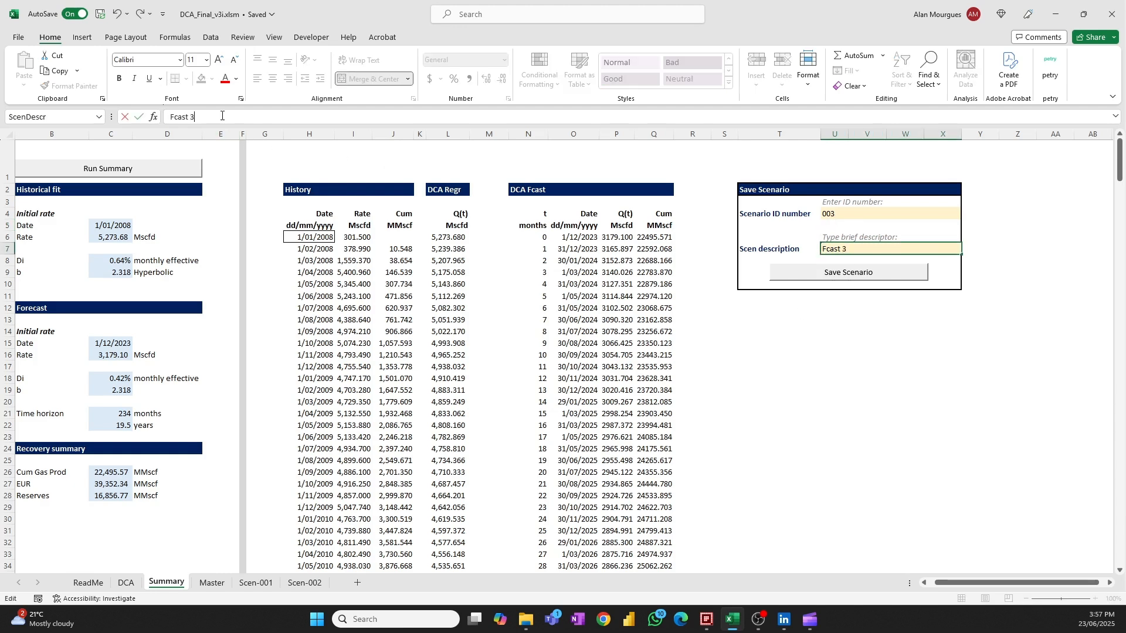
text(3)
key(Return)
click(805, 273)
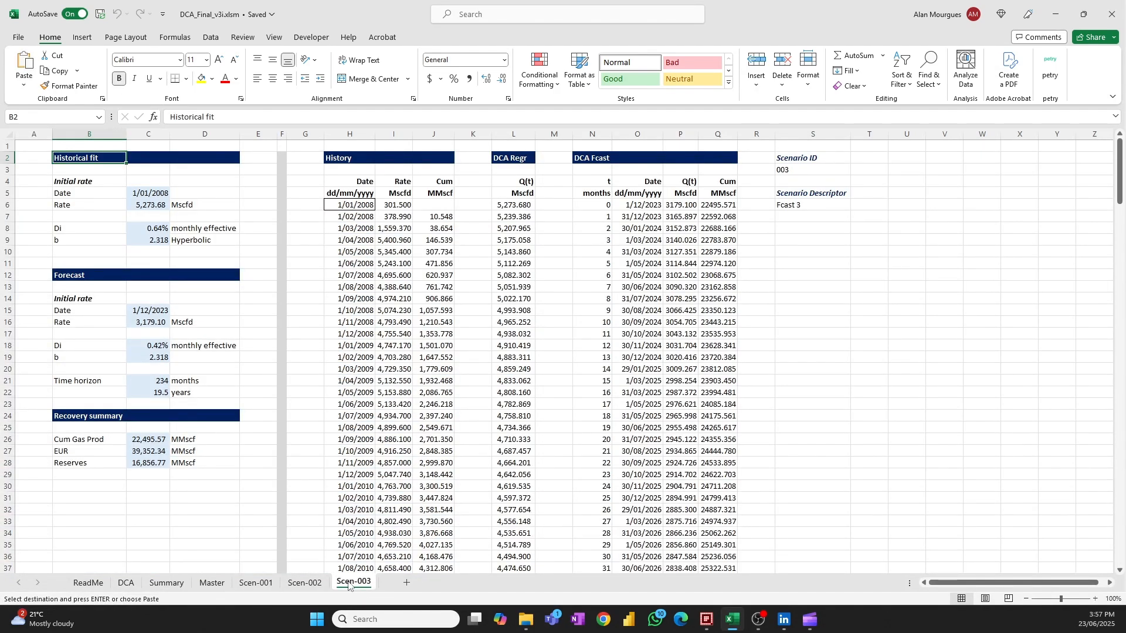
Refresh the data model on the Master sheet to include the newly saved scenario.
click(212, 583)
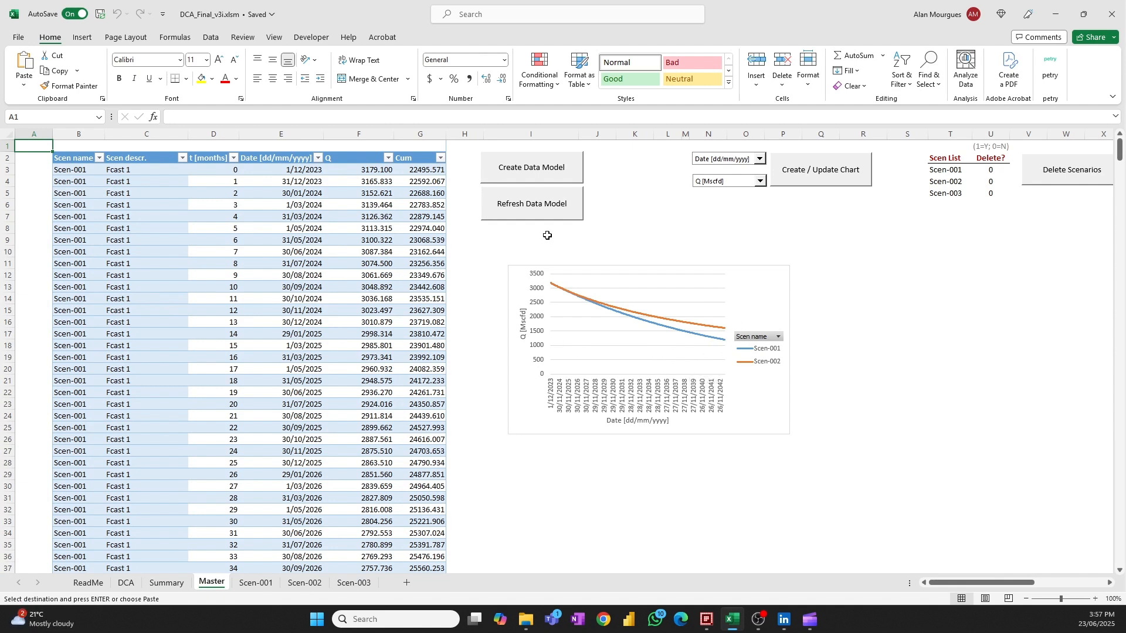
click(531, 200)
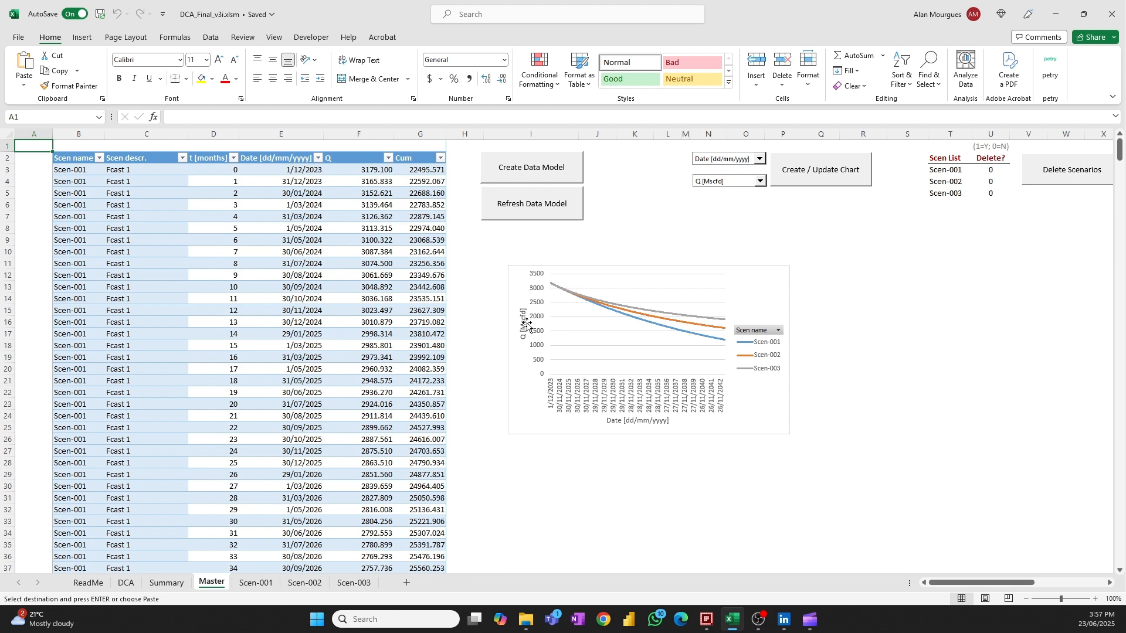
Update the pivot chart to plot Cum [MMscf] against date, and switch it back to Q [Mscfd].
click(760, 181)
click(742, 199)
click(818, 171)
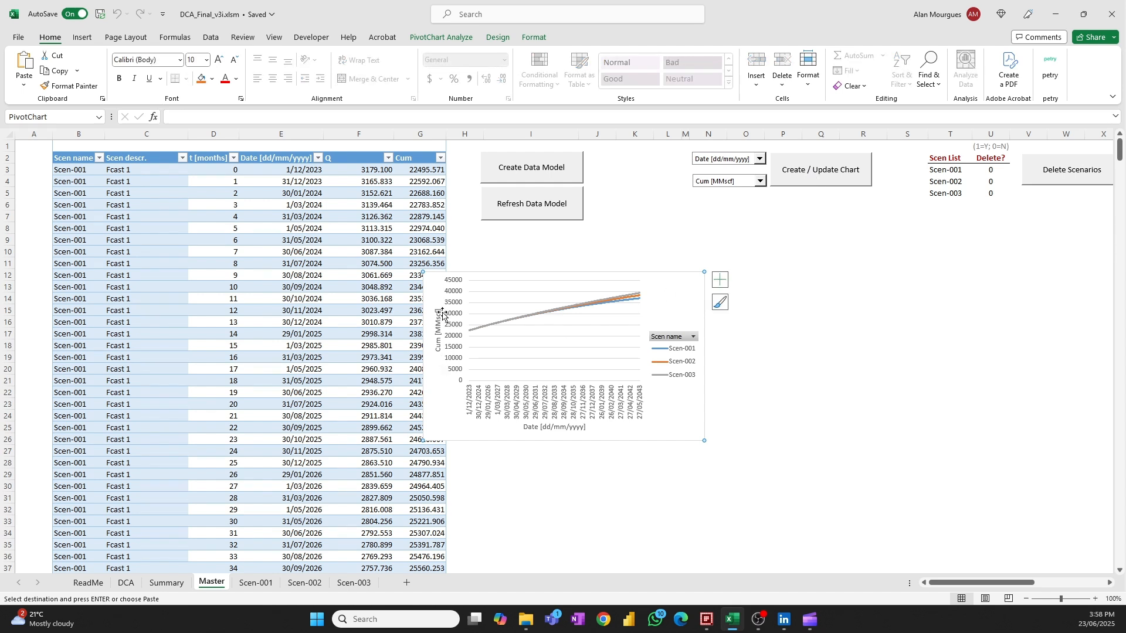
click(760, 181)
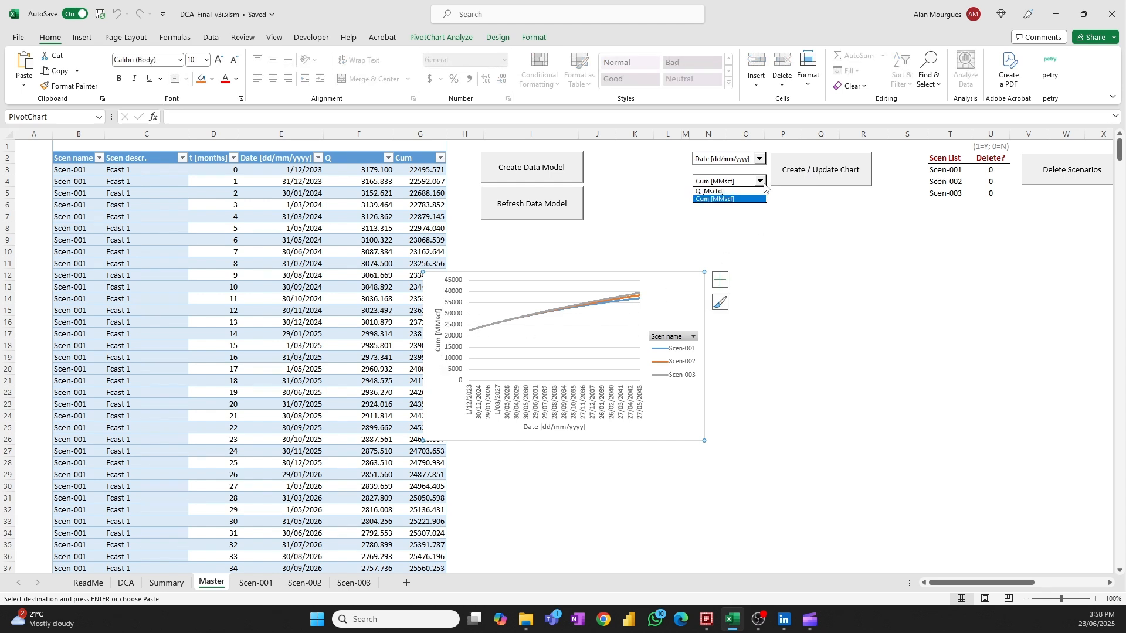
click(727, 192)
click(800, 176)
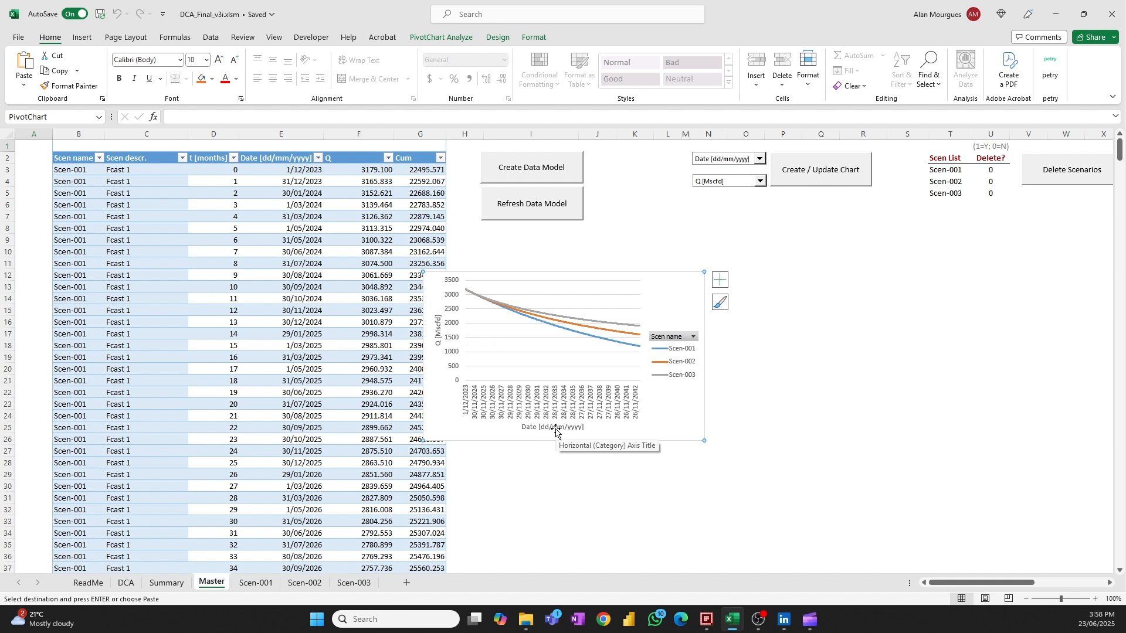
Update the chart to use t [months] on the horizontal axis and move it clear of the scenario table.
click(760, 160)
click(749, 177)
click(831, 173)
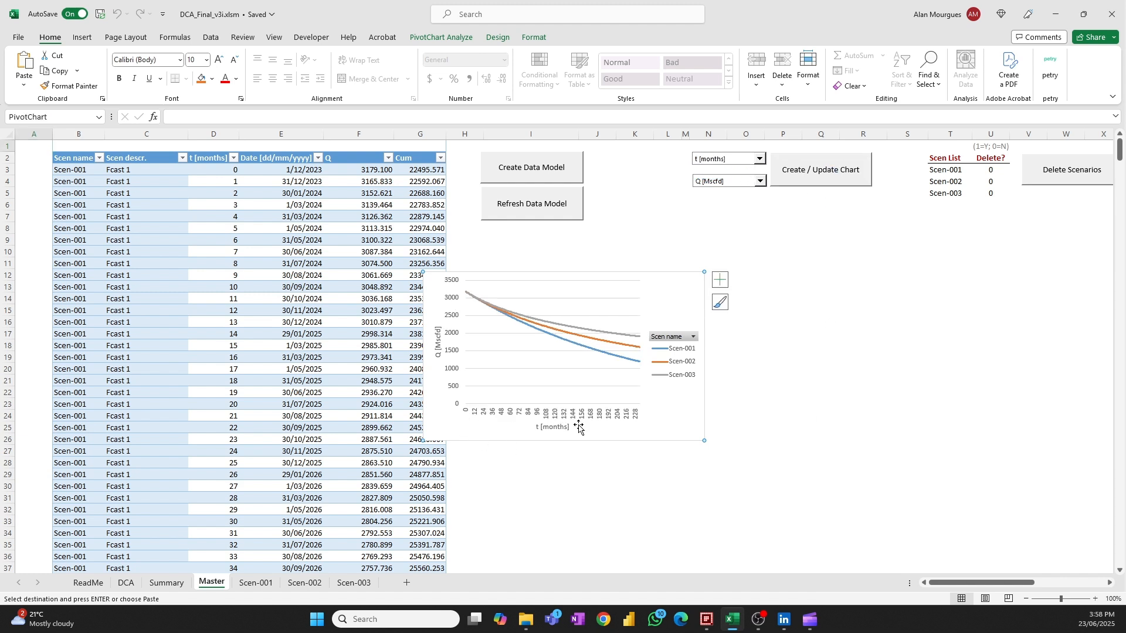
drag(680, 303, 799, 283)
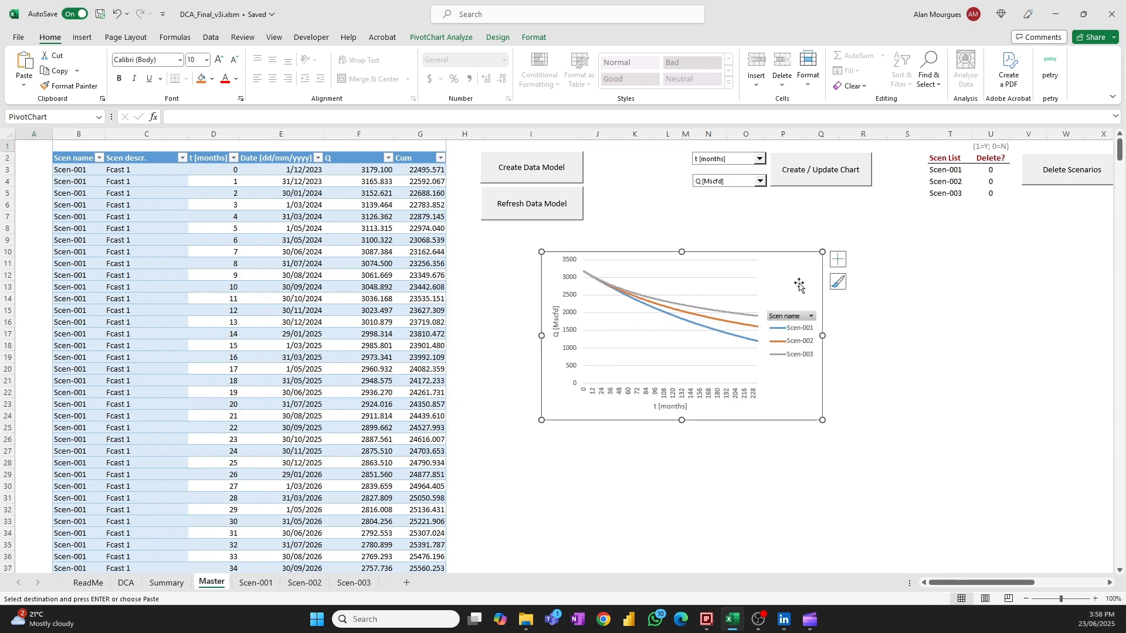
Review the DCA, Summary and Scen-001 sheets, the extent of the Master scenario table, and the notes beside the scenario deletion list.
click(128, 583)
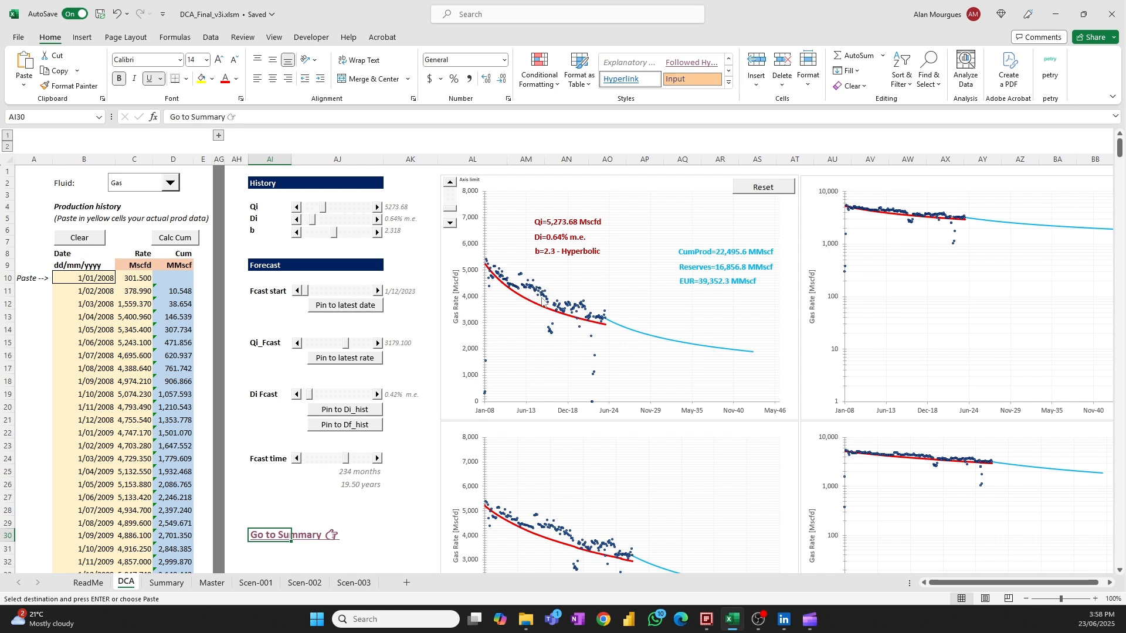
click(166, 583)
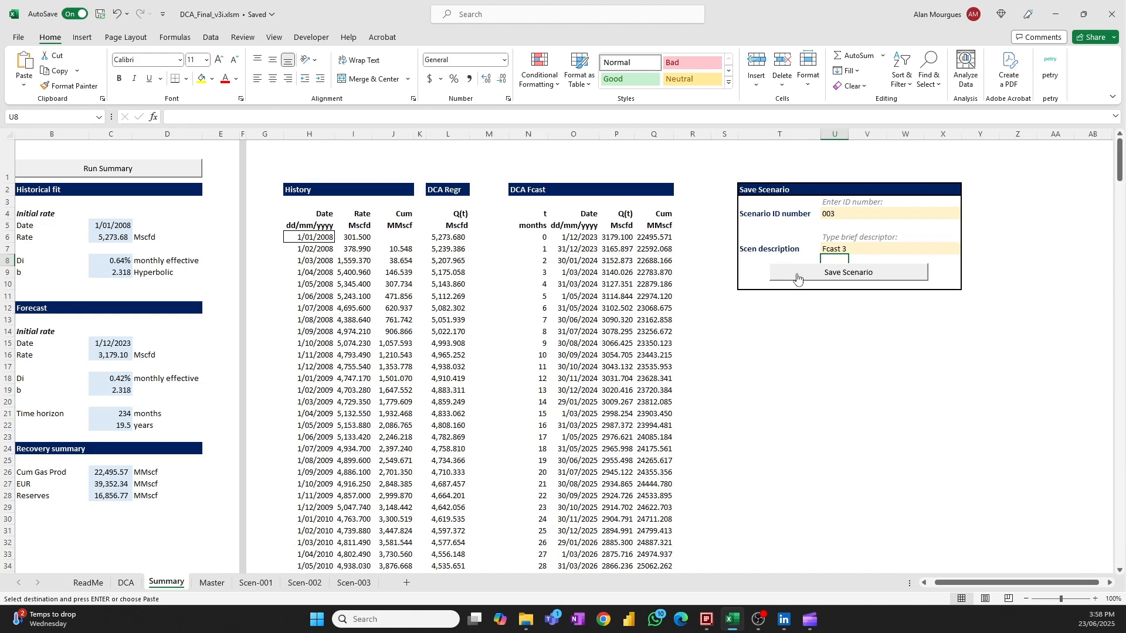
click(265, 586)
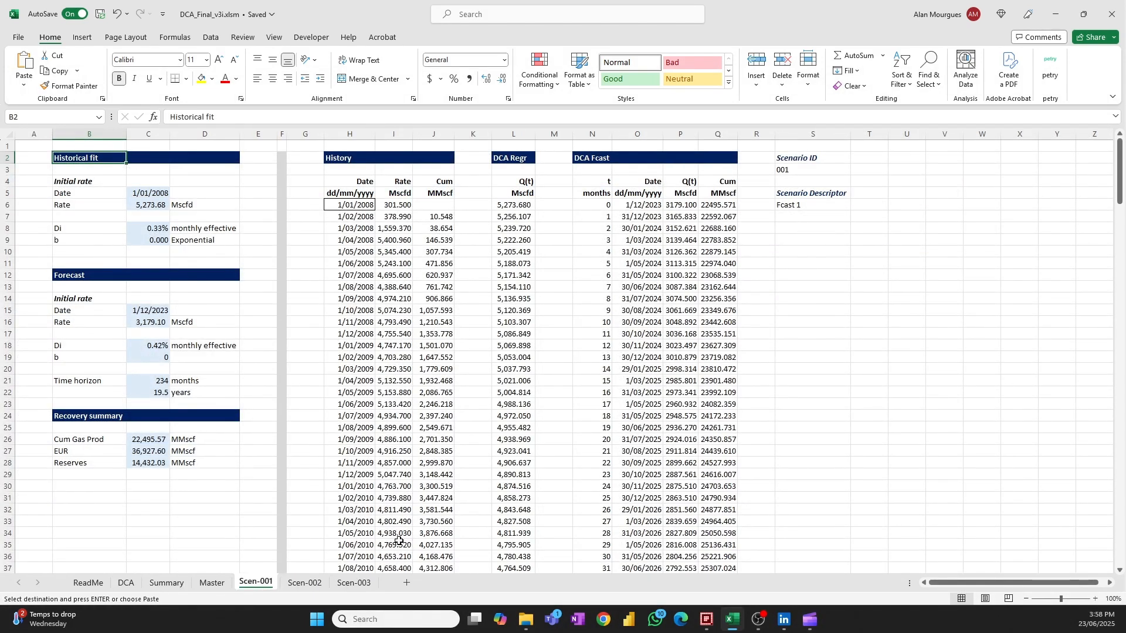
click(212, 584)
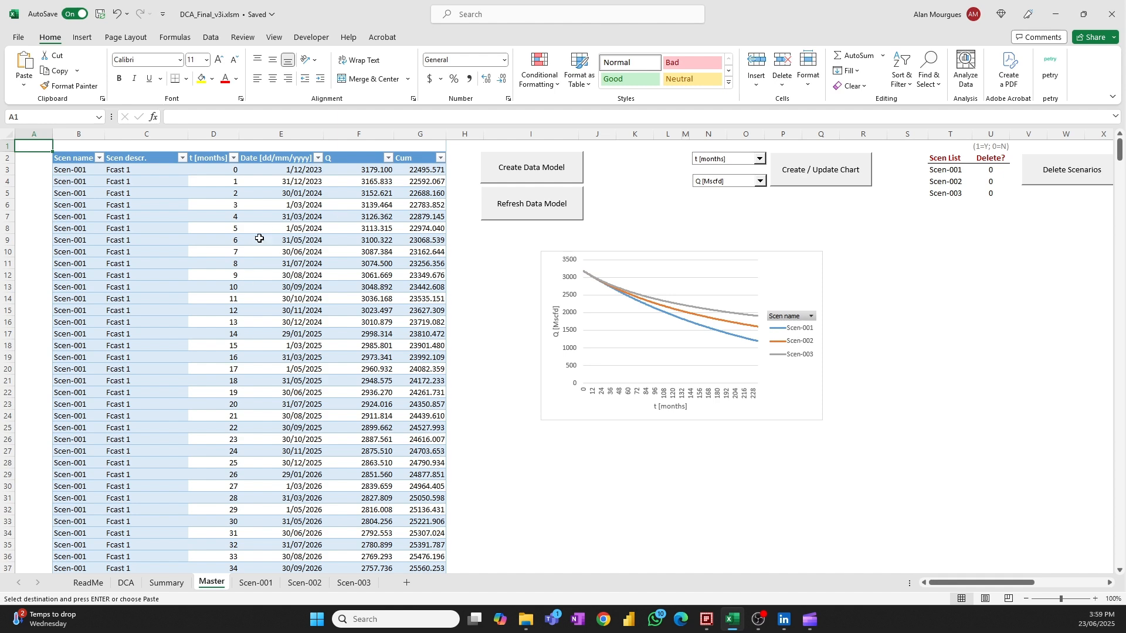
click(69, 182)
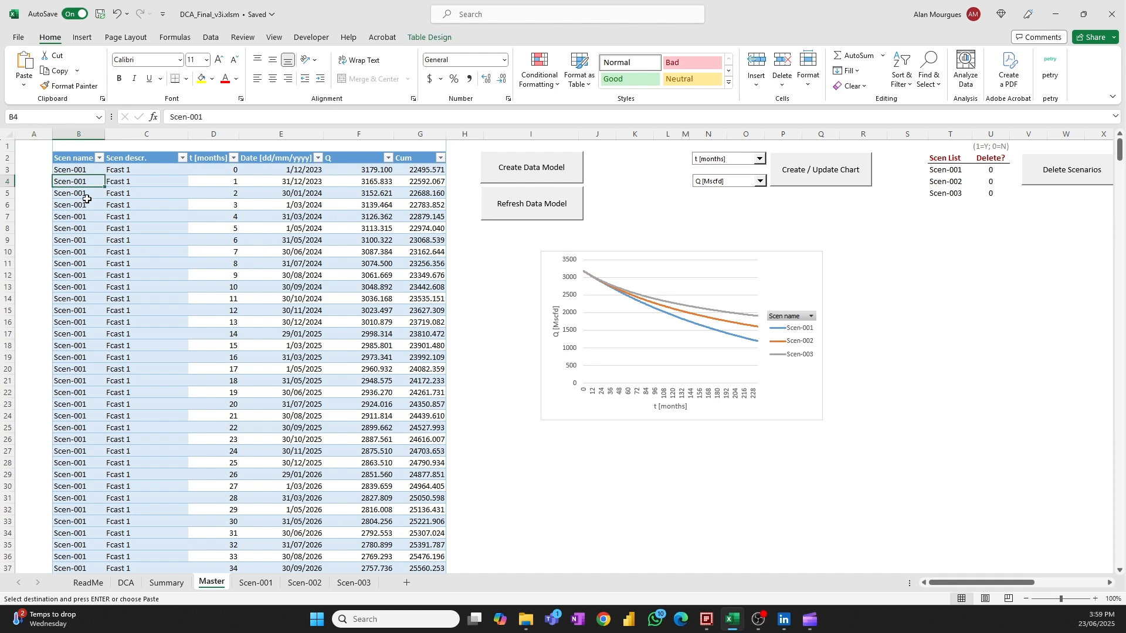
key(ctrl+Down)
key(ctrl+Up)
key(ctrl+Up)
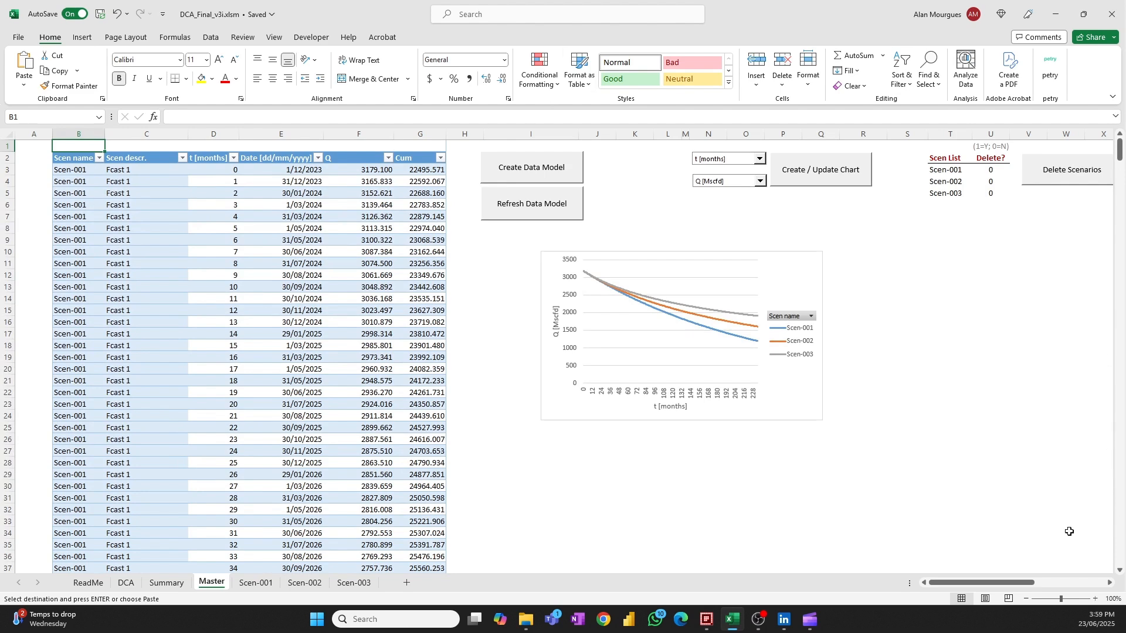
drag(1012, 588, 1039, 588)
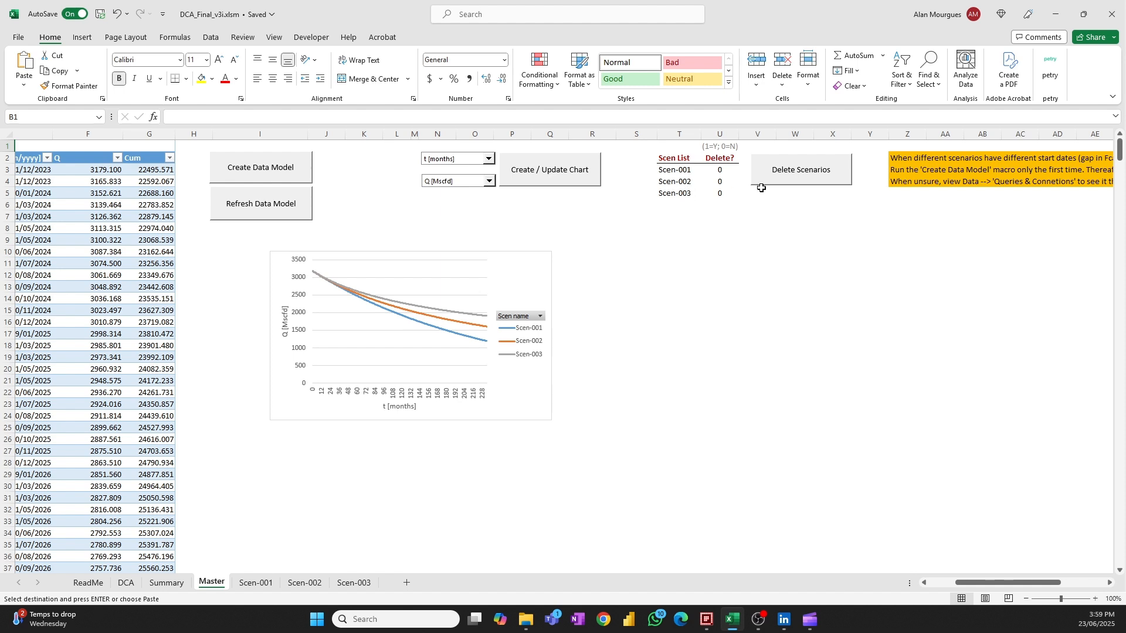
drag(979, 589, 956, 588)
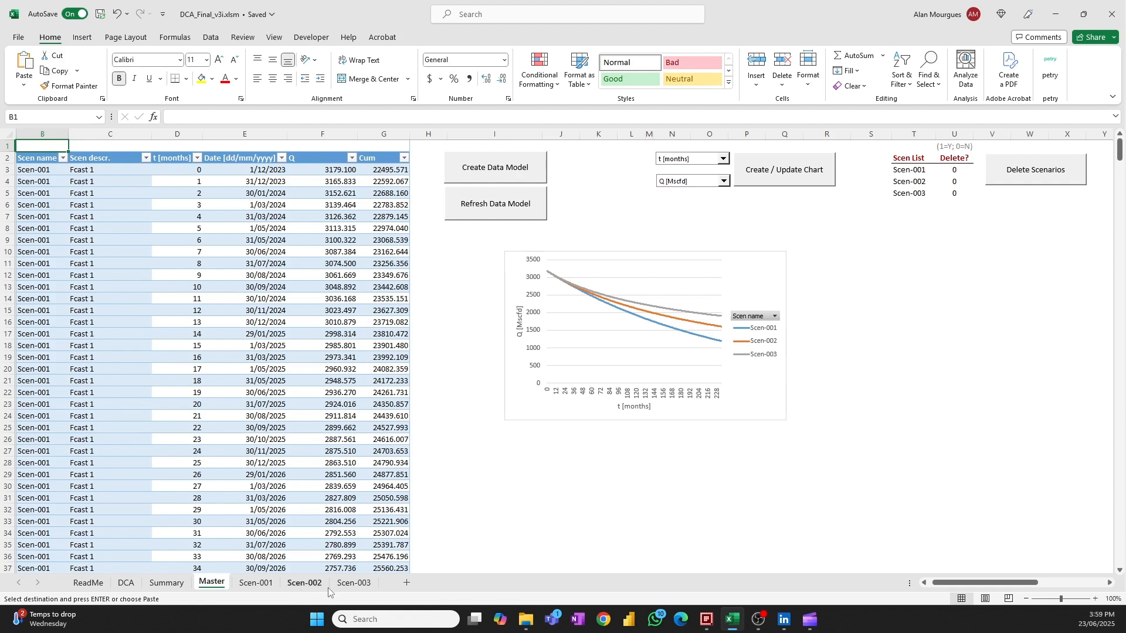
Flag Scen-002 and Scen-003 with 1 in the Delete? column and delete the flagged scenarios.
click(955, 182)
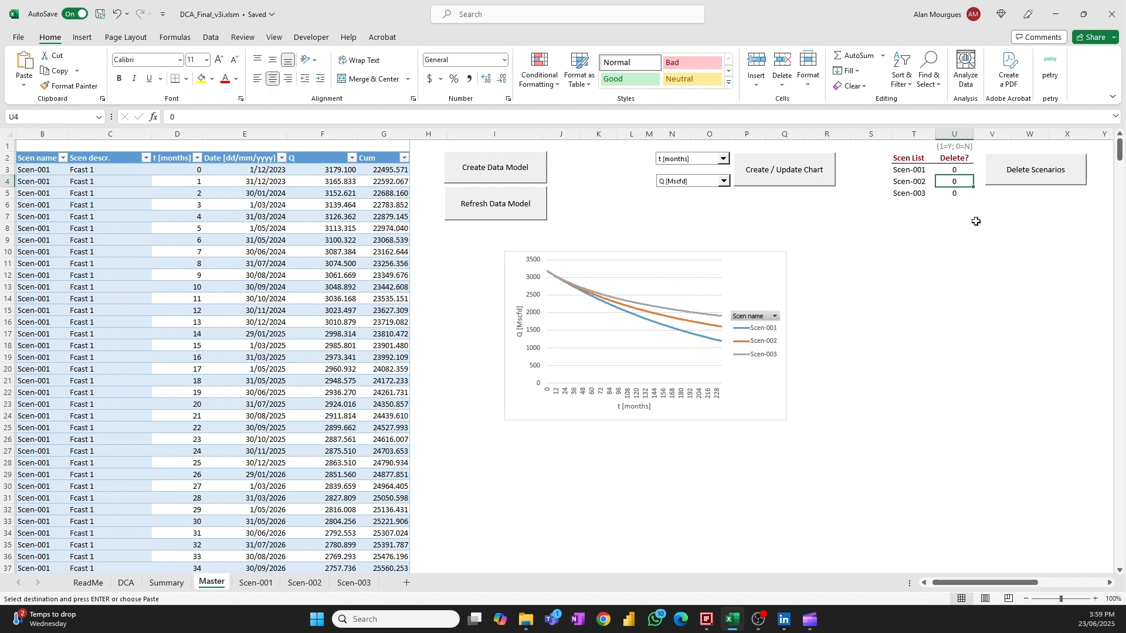
text(1)
key(Return)
text(1)
key(Return)
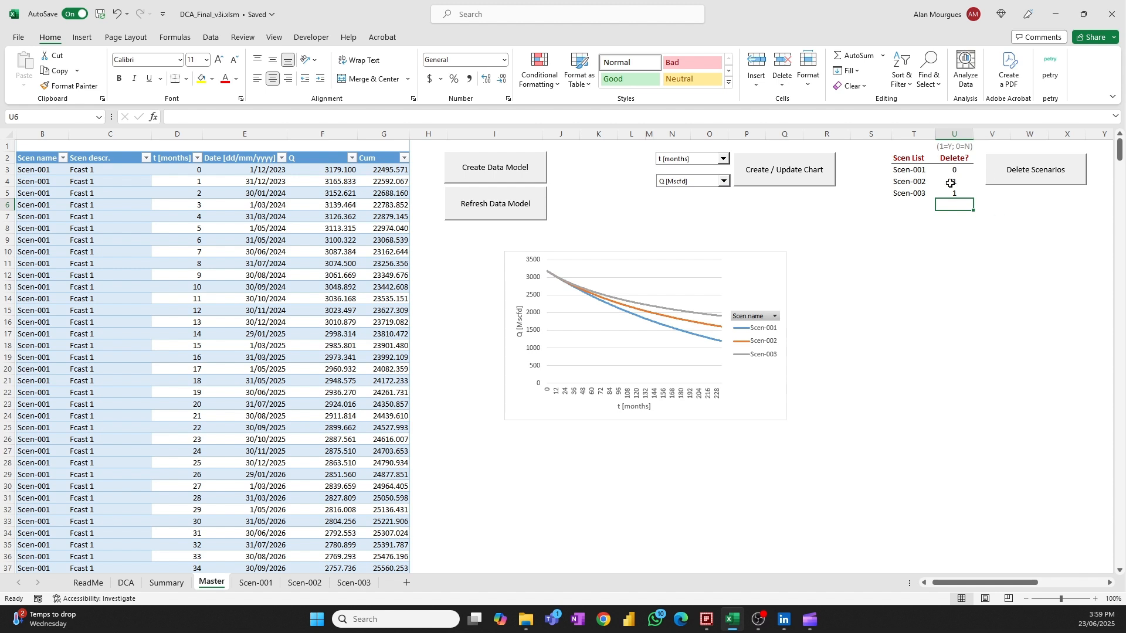
click(1012, 170)
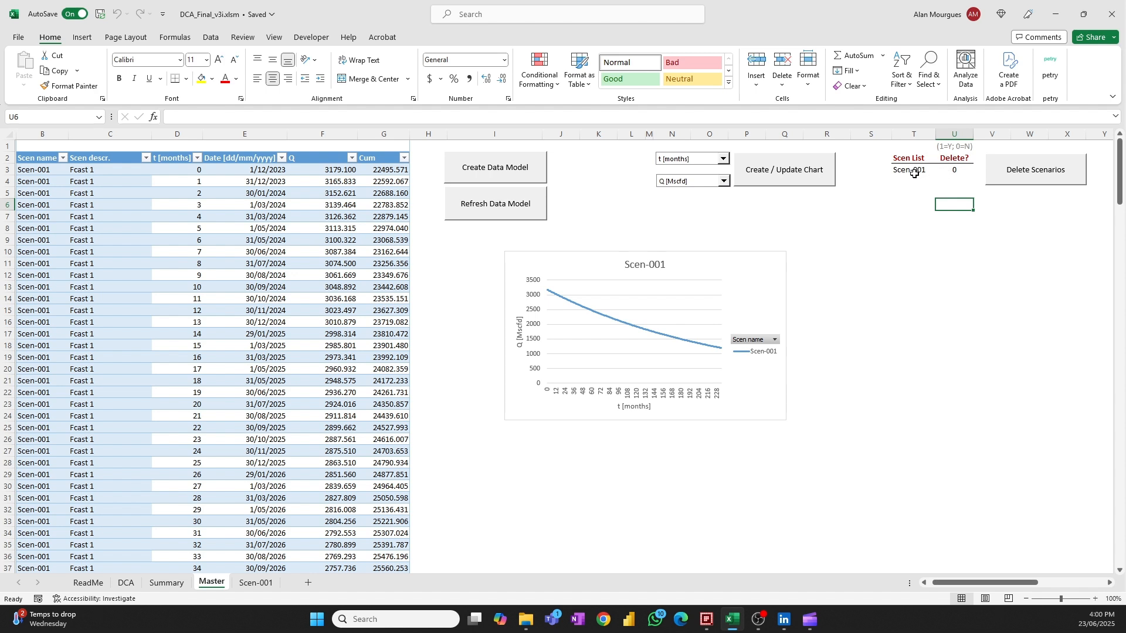
Check the Master table down to its last row for which scenarios remain after the deletion.
click(45, 193)
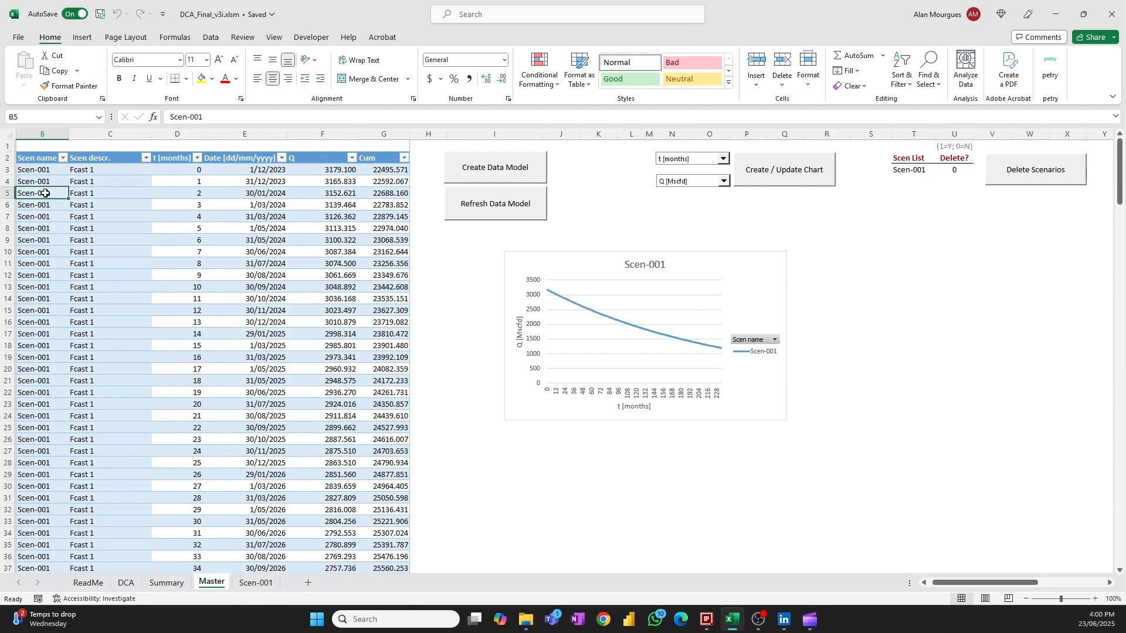
key(ctrl+Down)
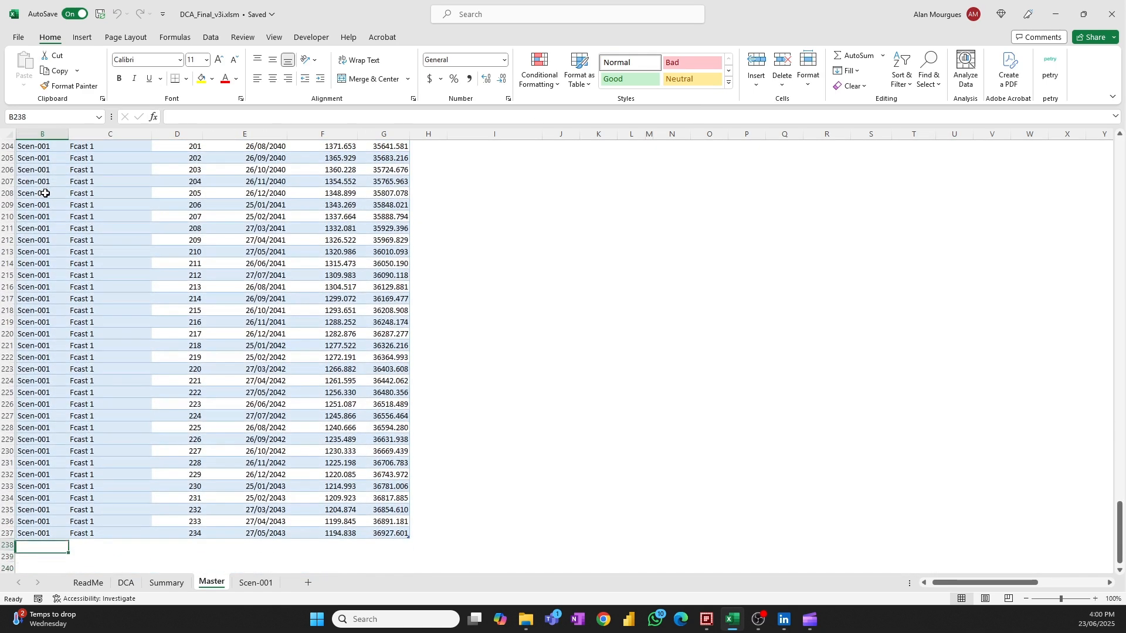
key(ctrl+Up)
key(ctrl+Up)
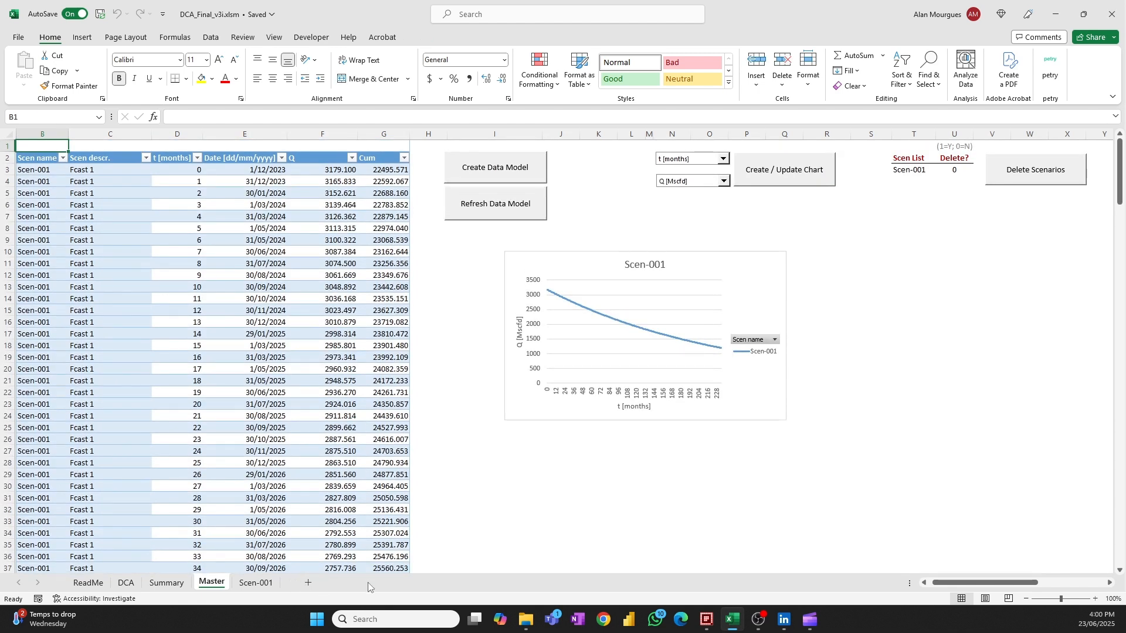
Display the workbook's queries and connections and compare the MasterTble query's loaded rows with the extent of the scenario table.
click(210, 37)
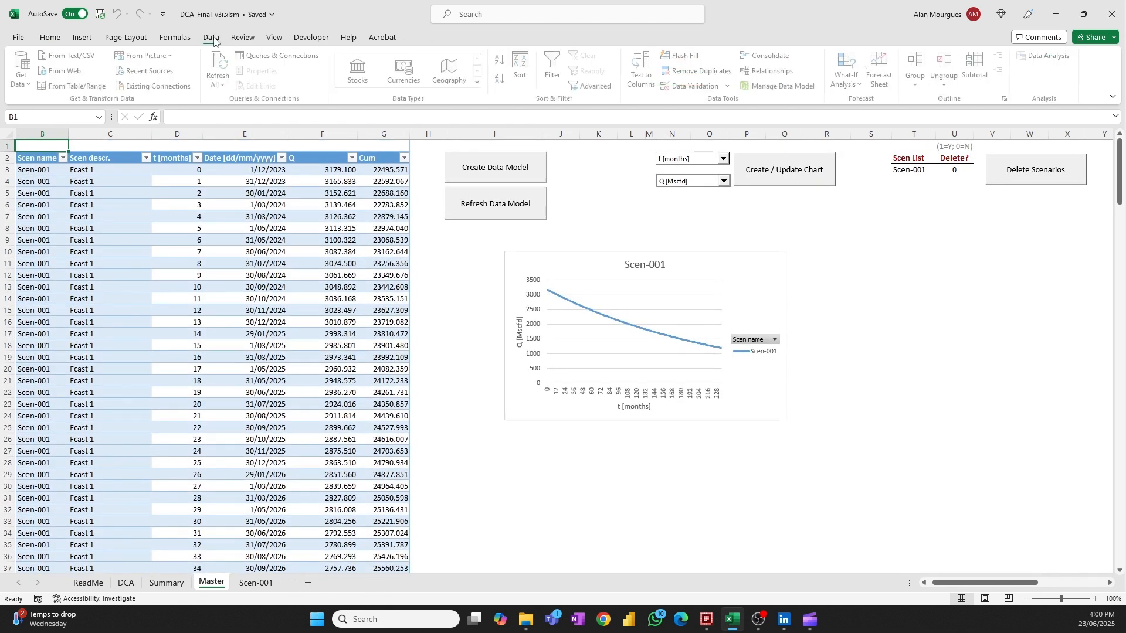
click(279, 55)
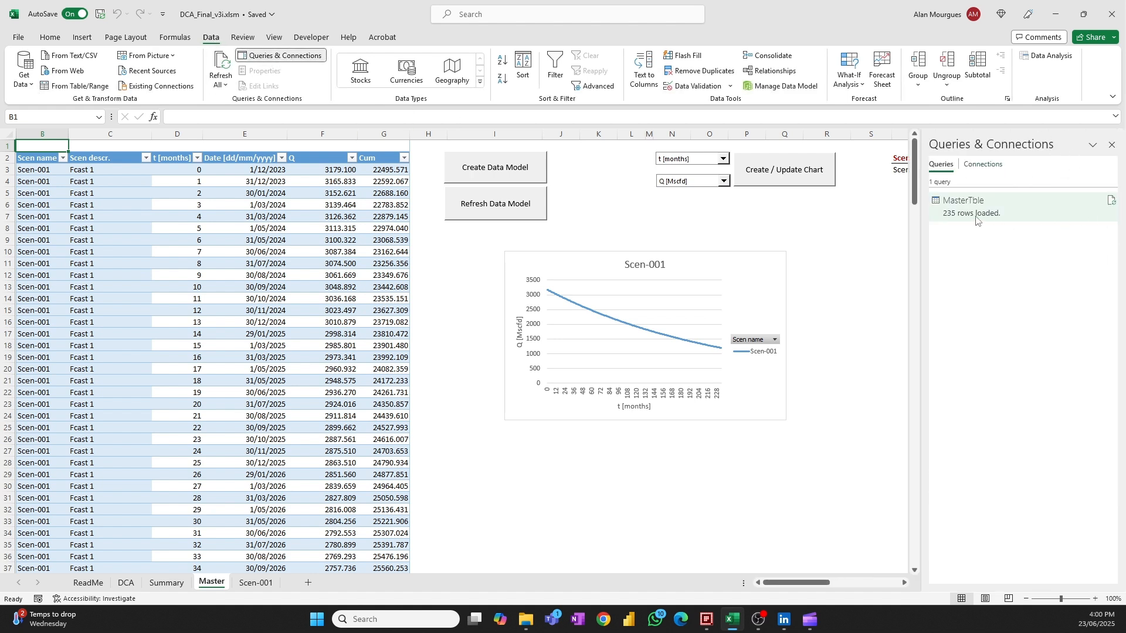
click(34, 205)
click(34, 171)
key(ctrl+Down)
key(ctrl+Down)
key(ctrl+Up)
key(Up)
key(Up)
key(Up)
key(ctrl+Up)
key(ctrl+Up)
key(Down)
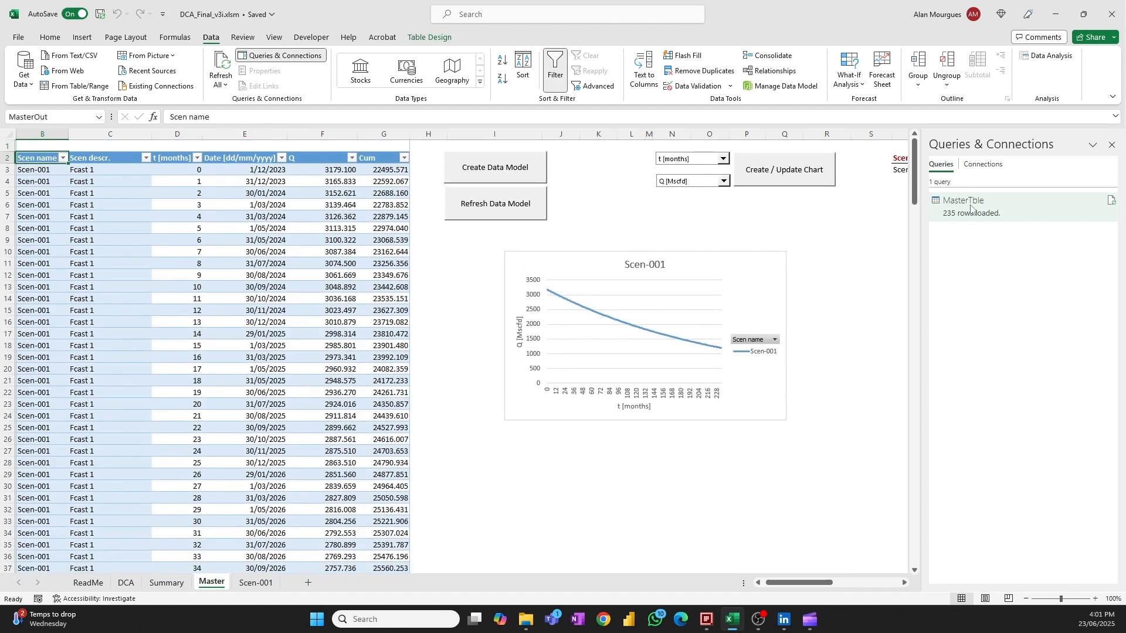
mouse_move(971, 210)
click(350, 450)
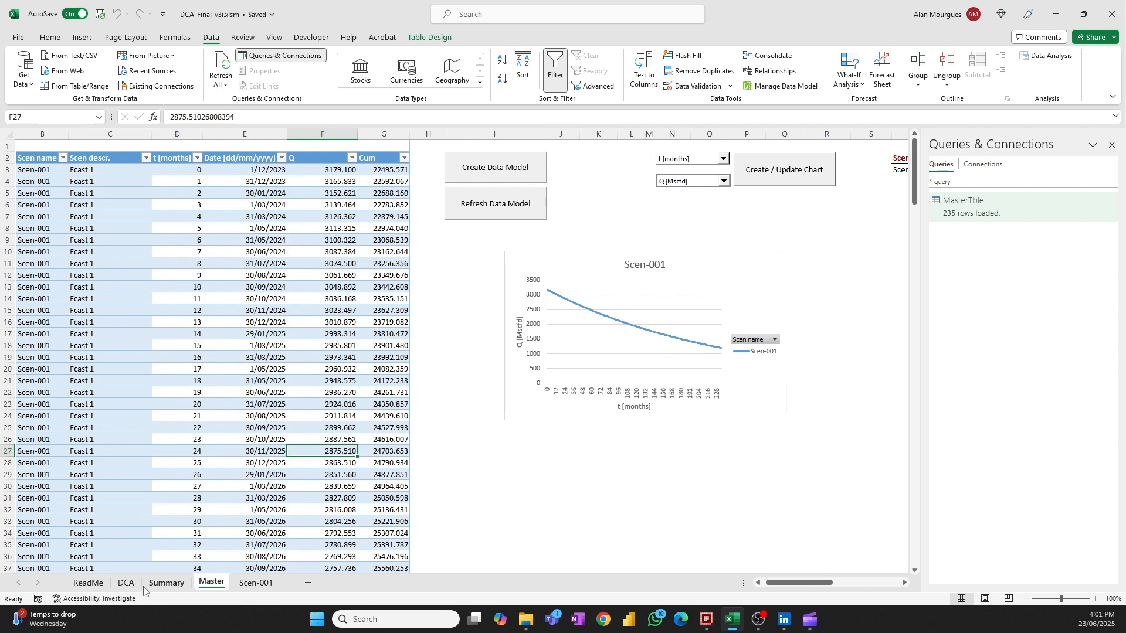
Set the forecast start date to 9/07/2026 on the DCA sheet and go to the Summary sheet.
click(126, 584)
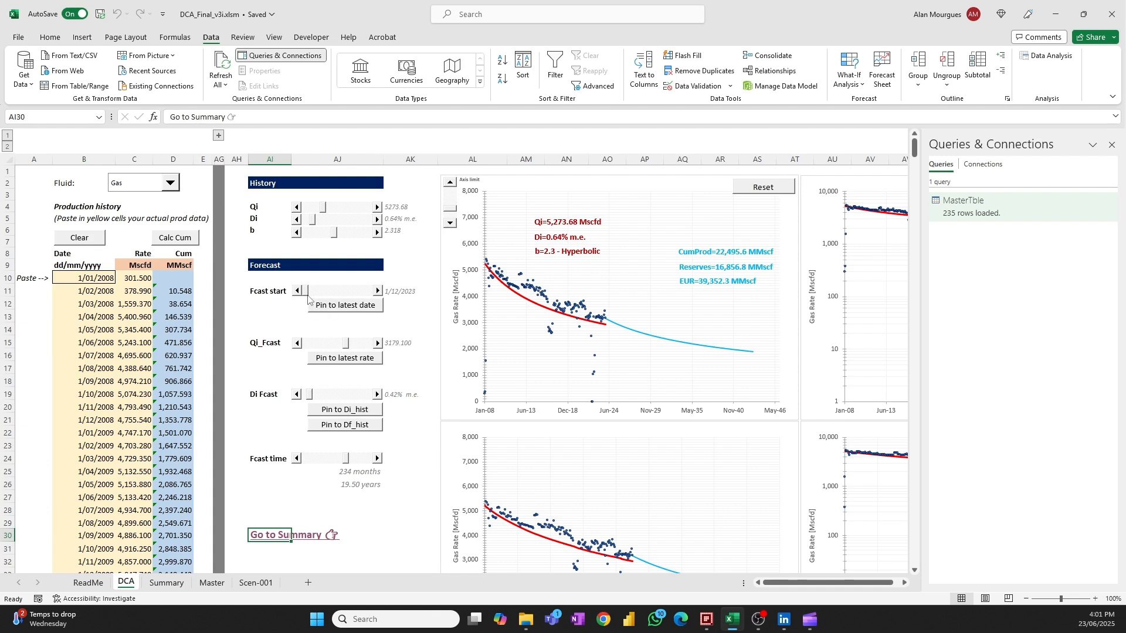
drag(305, 291, 310, 292)
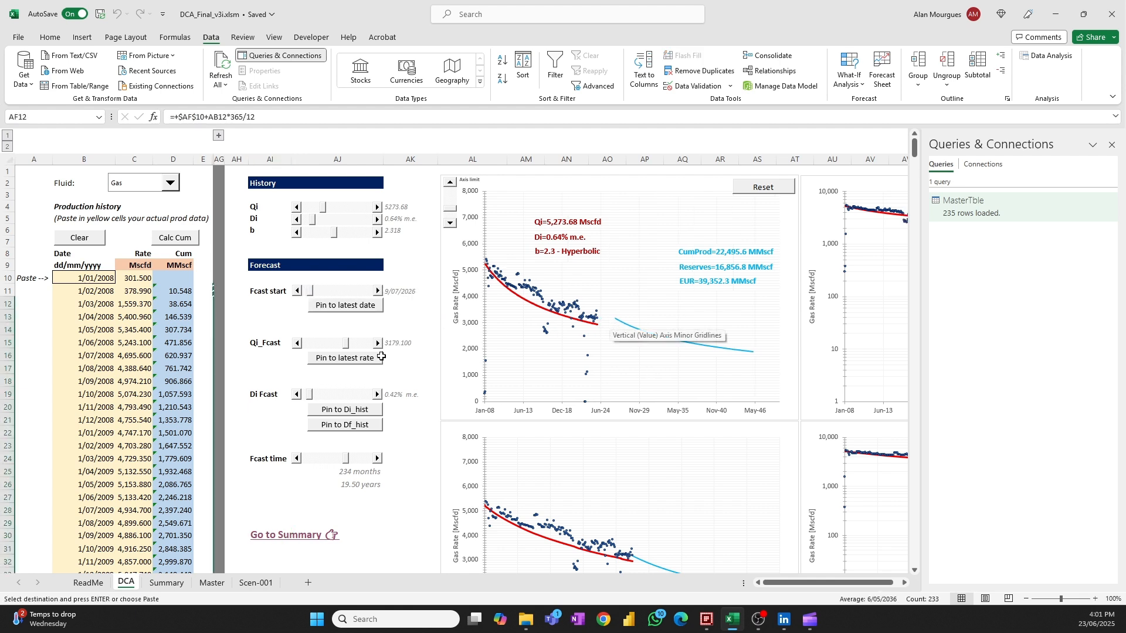
click(264, 535)
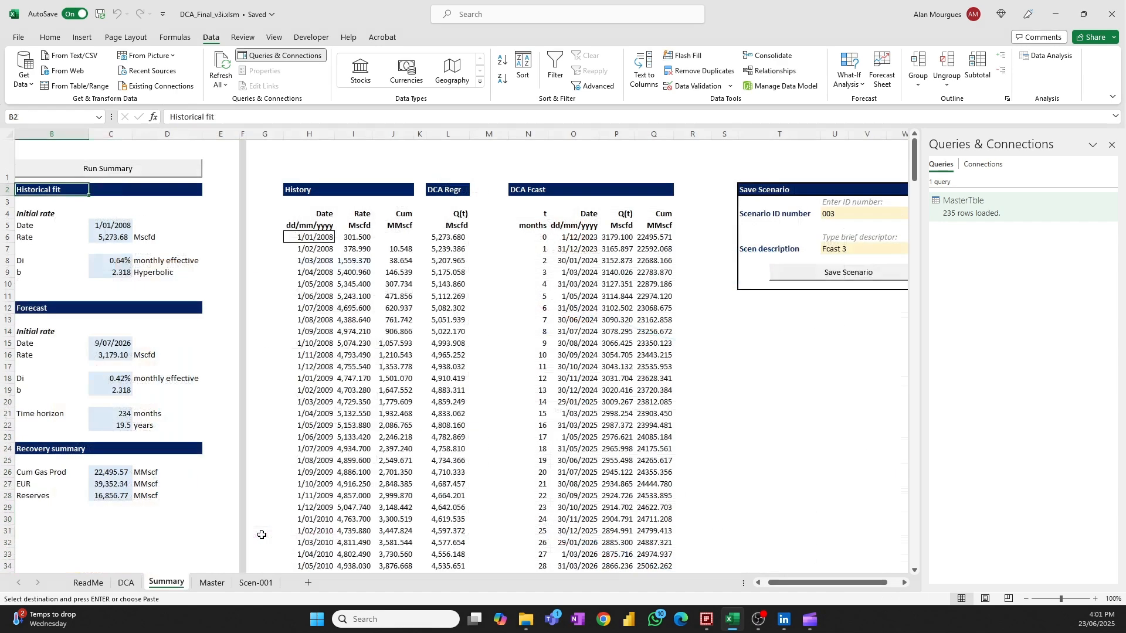
Run the summary for the new start date and save it as scenario ID 002 with the description "Fcast 2 Gap".
click(139, 170)
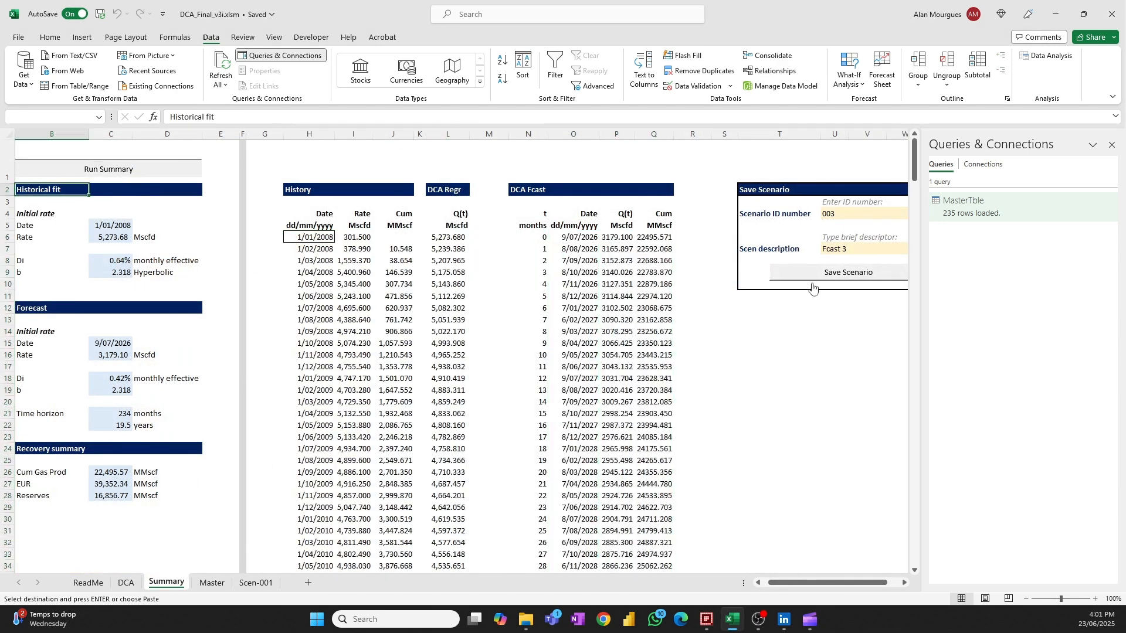
click(853, 214)
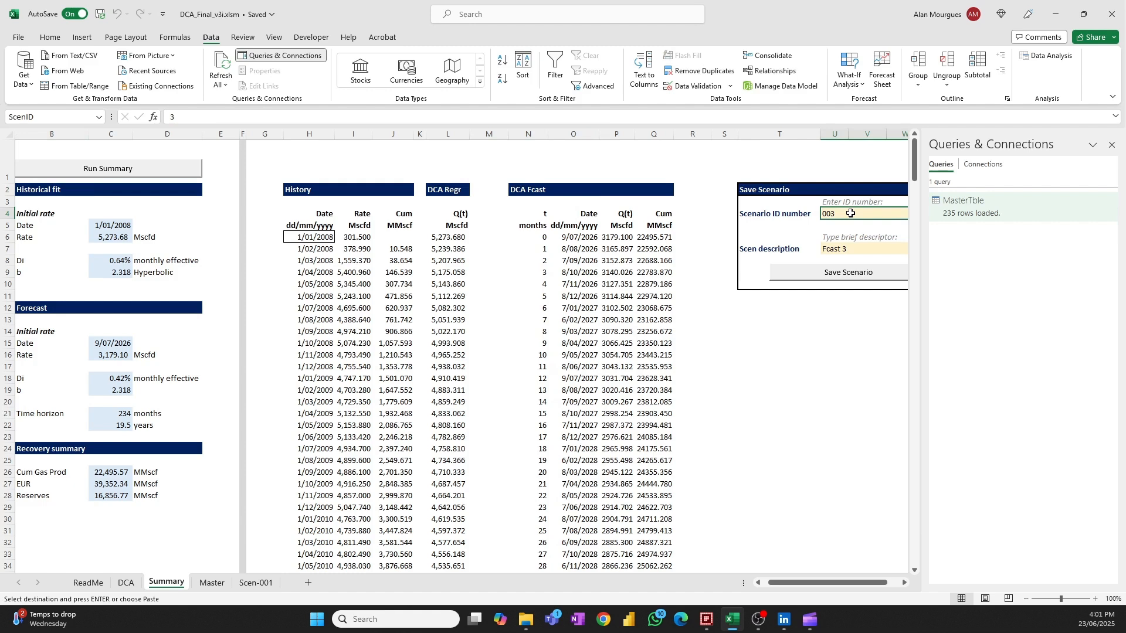
text(2)
key(Return)
click(245, 119)
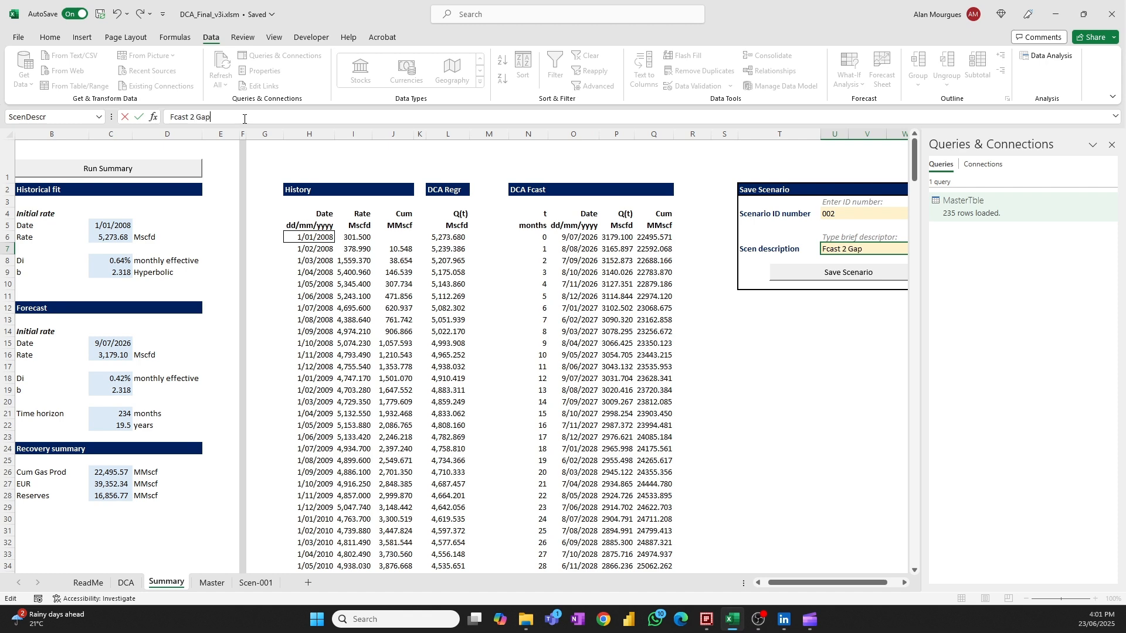
key(Return)
click(792, 273)
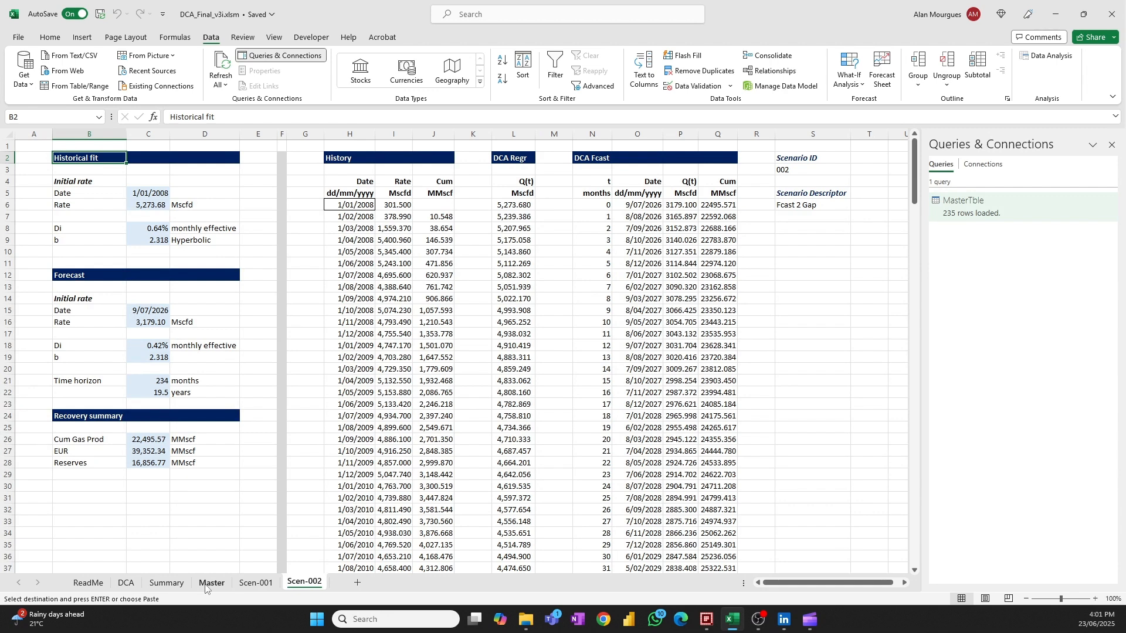
Refresh the data model on the Master sheet to include the new scenario and hide the queries and connections list.
click(210, 584)
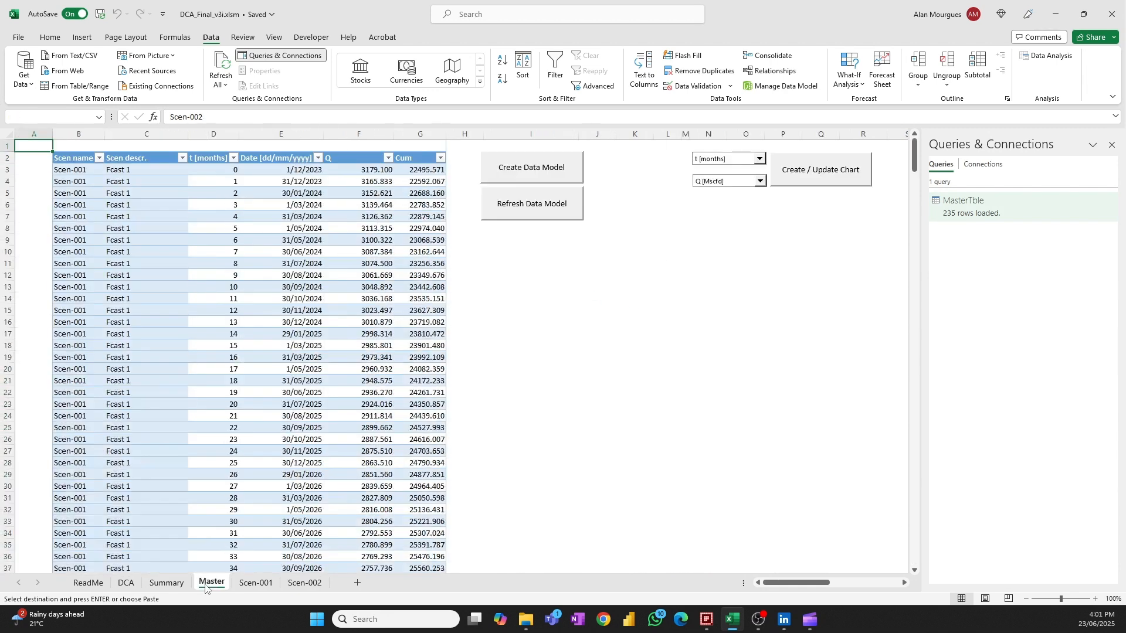
click(523, 207)
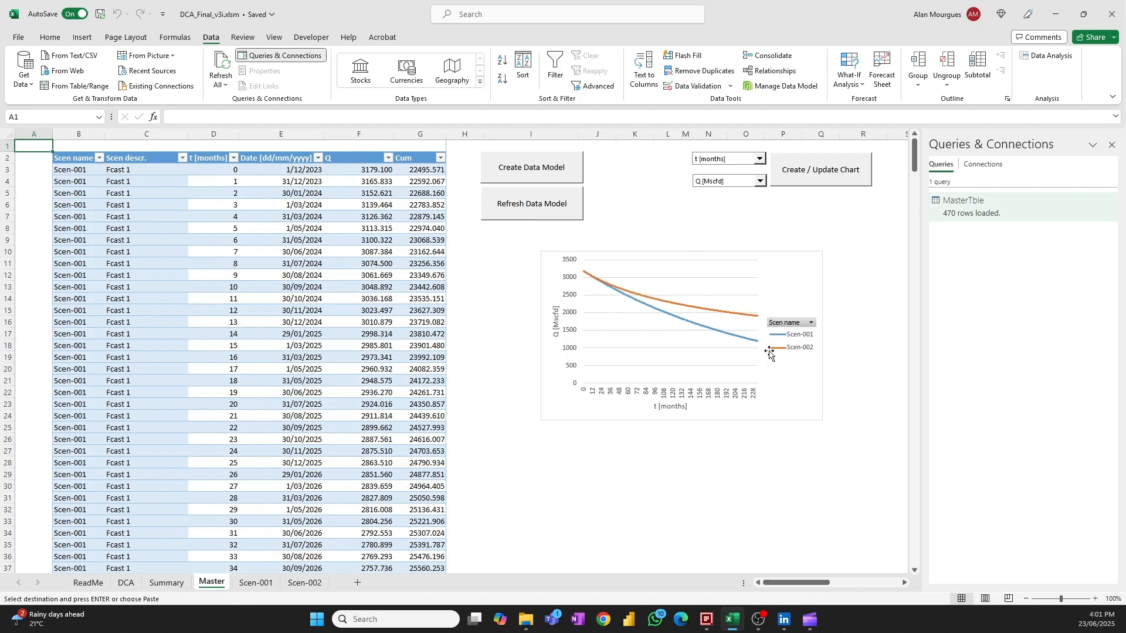
click(1112, 145)
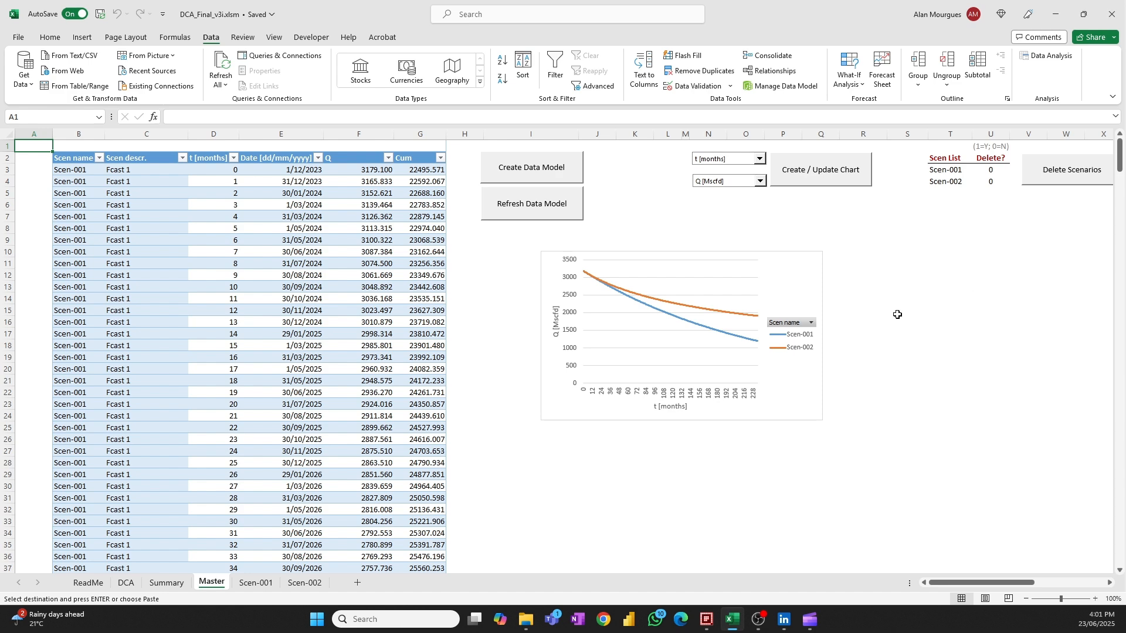
Redraw the scenario comparison chart on the Master sheet with Date [dd/mm/yyyy] as the X-axis.
drag(1003, 589, 1037, 589)
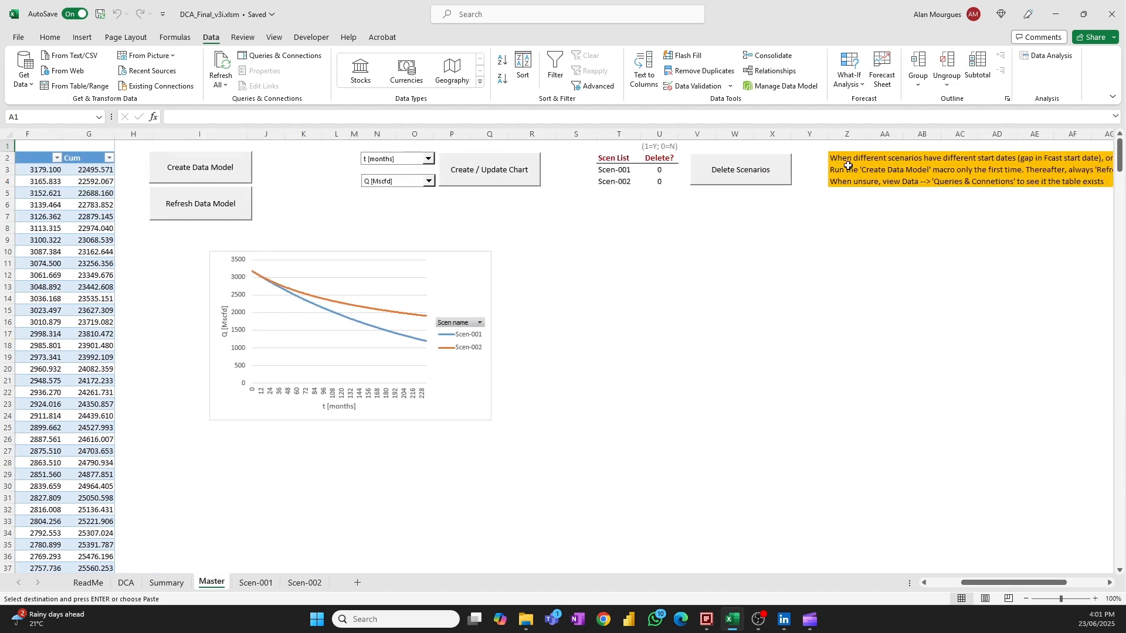
drag(1037, 585, 1059, 588)
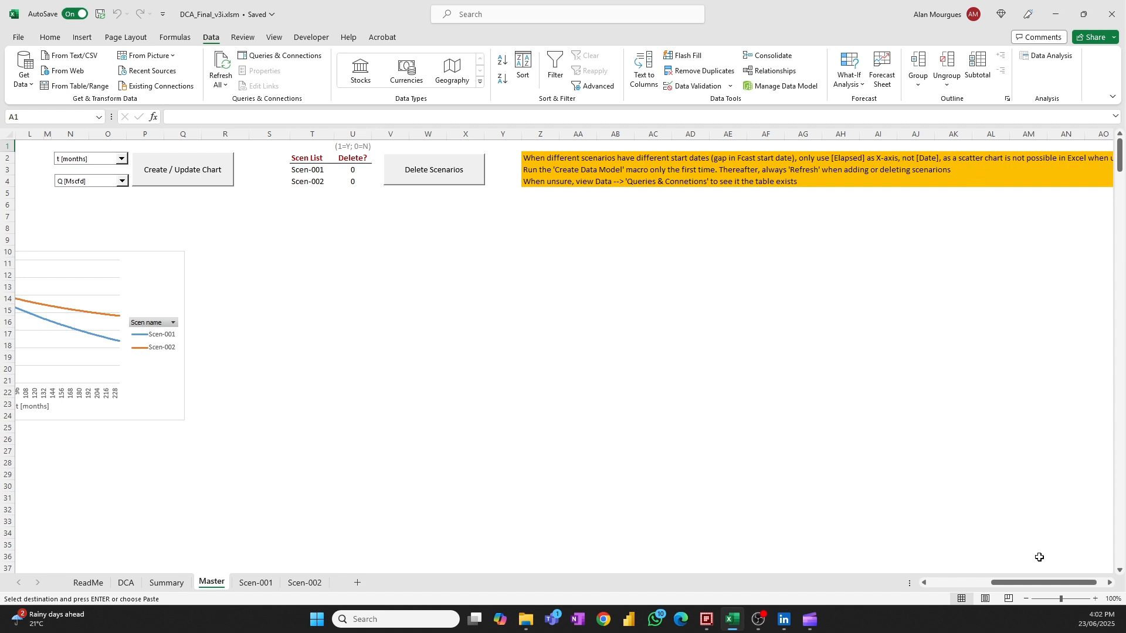
drag(1052, 585, 995, 584)
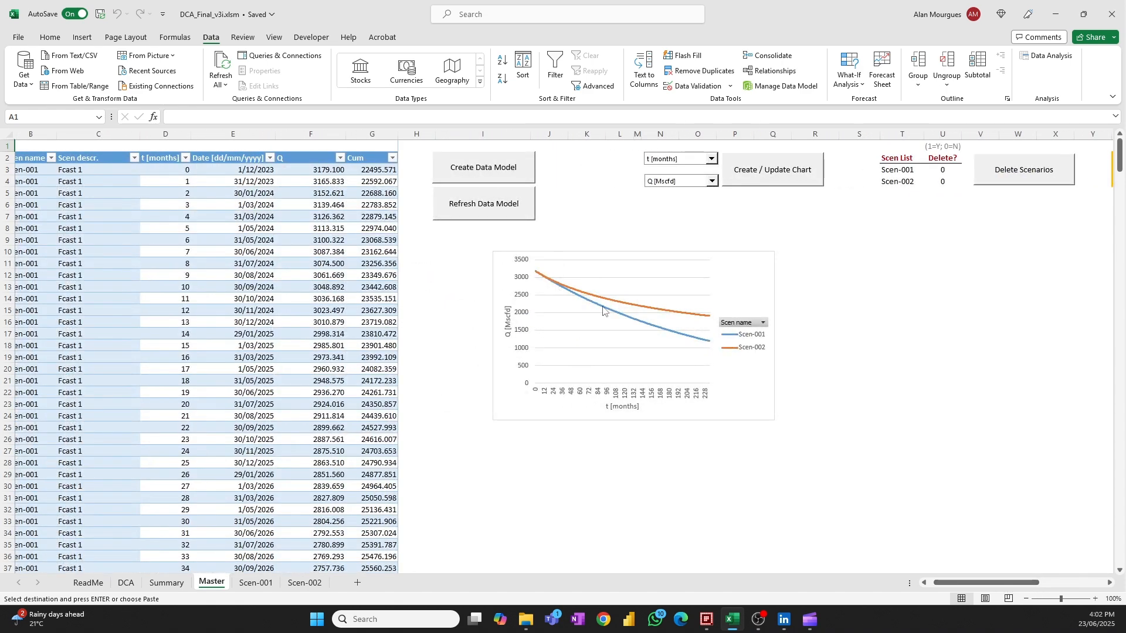
mouse_move(685, 316)
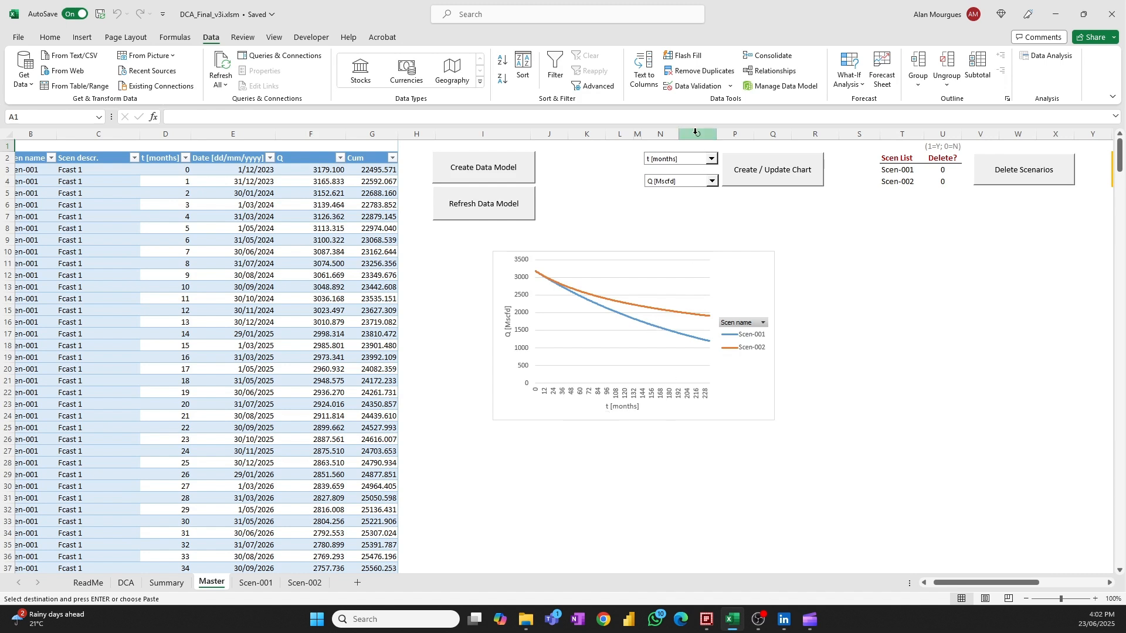
click(711, 160)
click(700, 173)
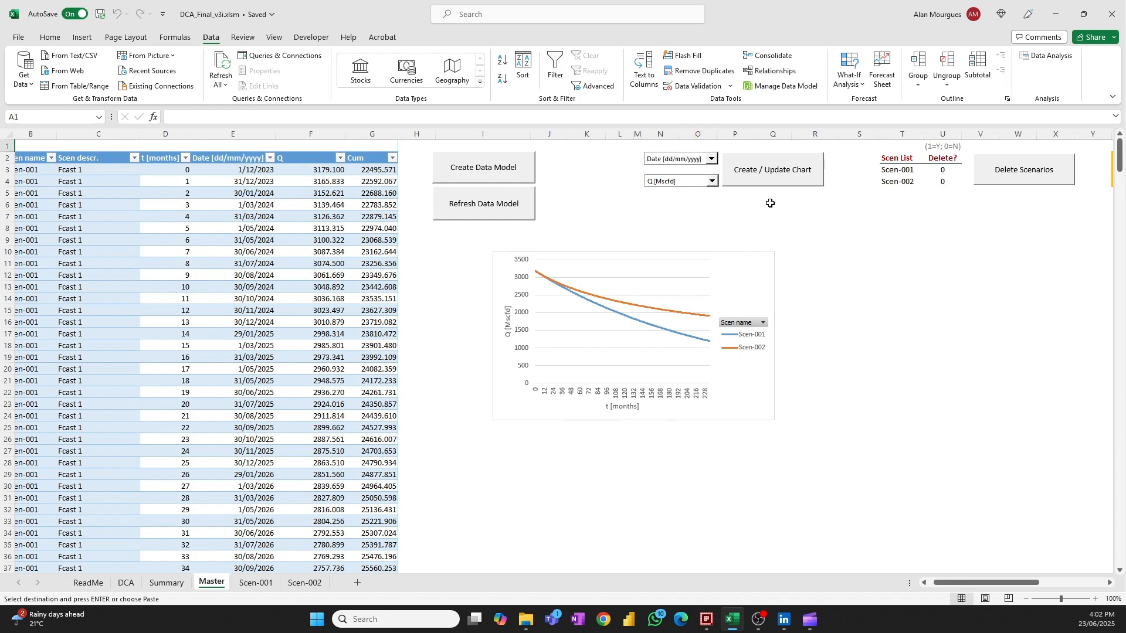
click(775, 169)
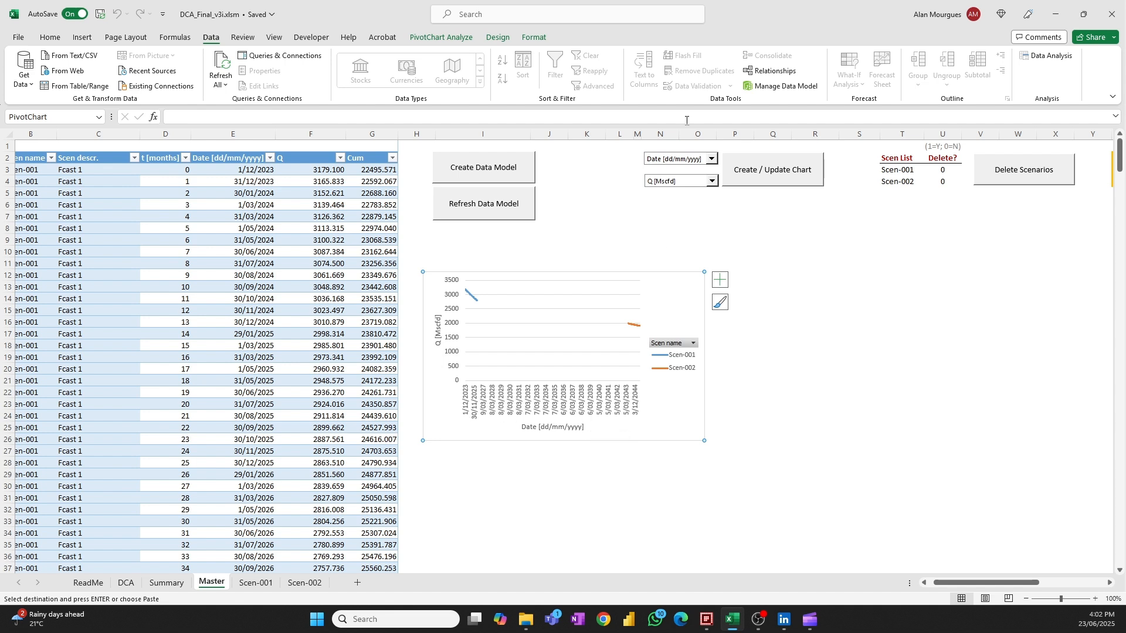
Set the chart's X-axis back to t [months] and update the scenario chart.
click(711, 160)
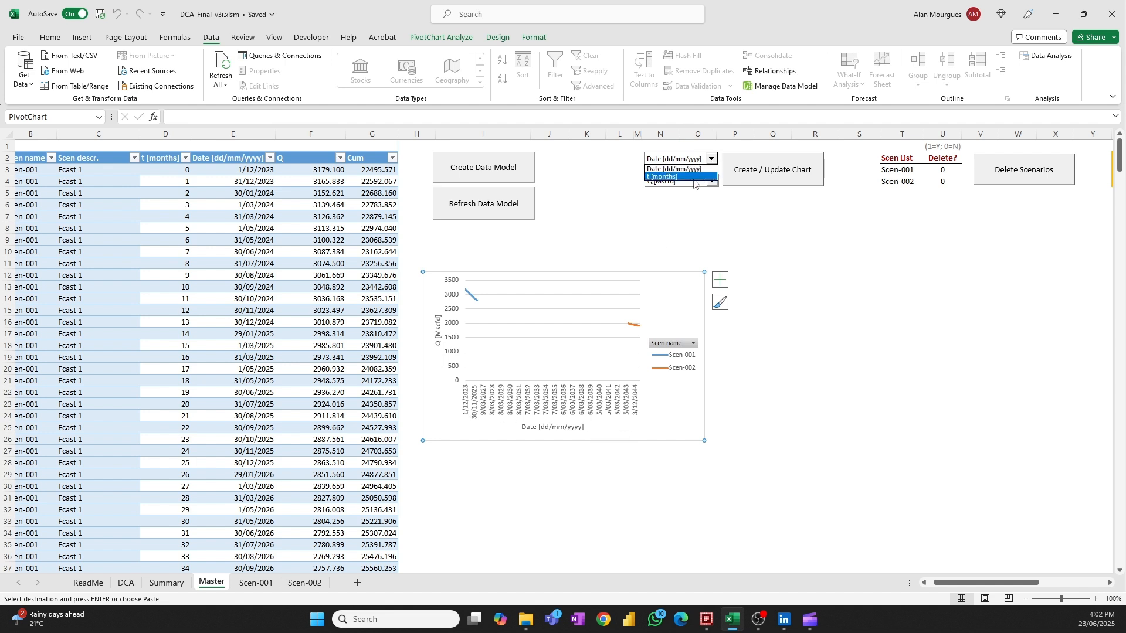
click(696, 176)
click(759, 170)
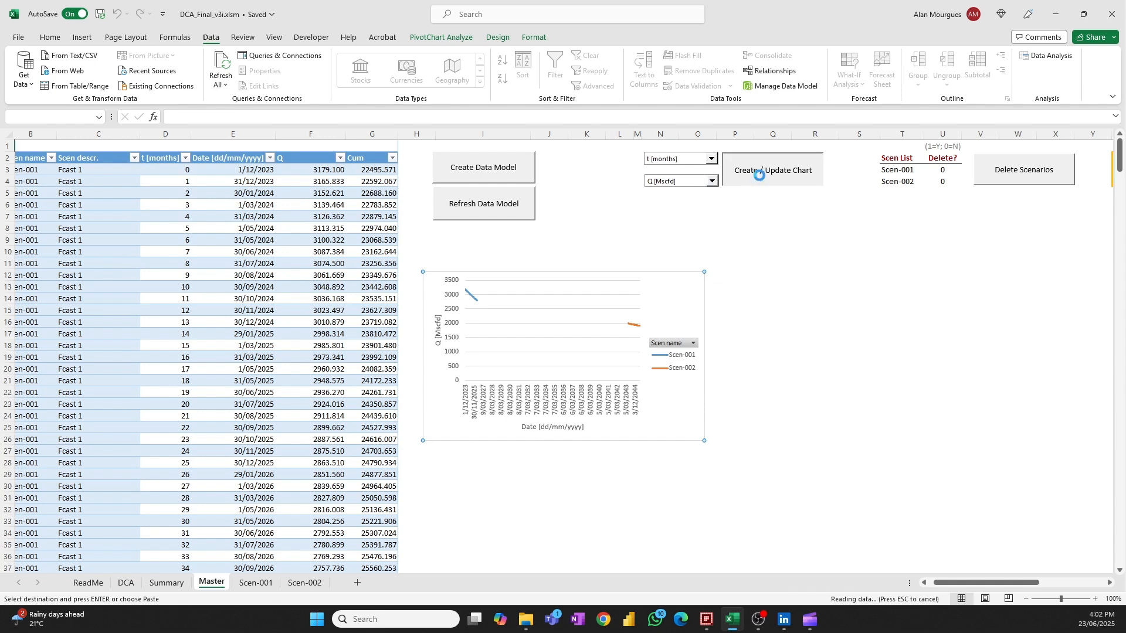